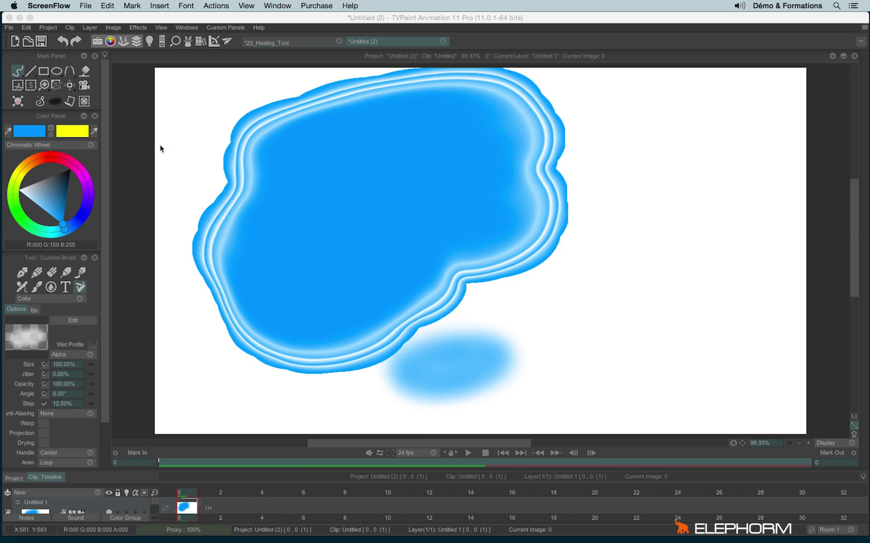
Bring TVPaint to the front and open the Main Panel's brush preset palette.
{"action": "left_click", "coordinate": [121, 130]}
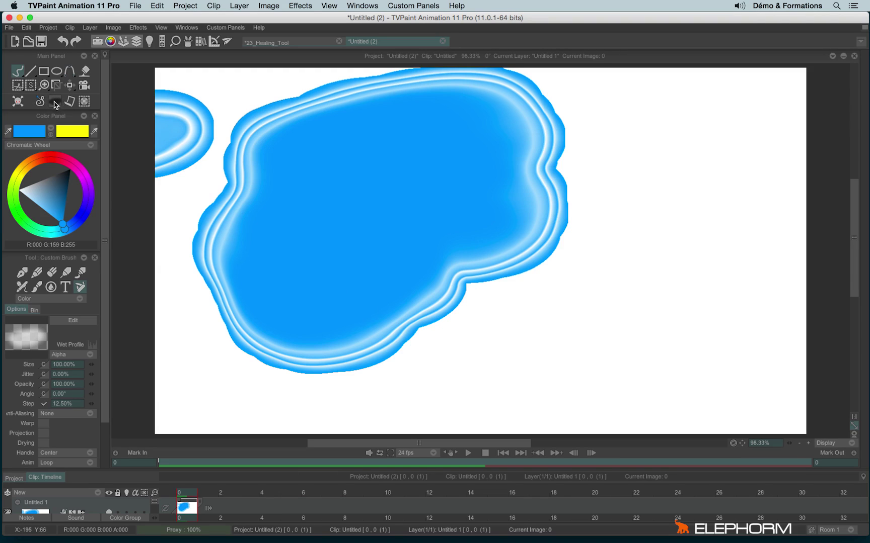
{"action": "left_click", "coordinate": [55, 102]}
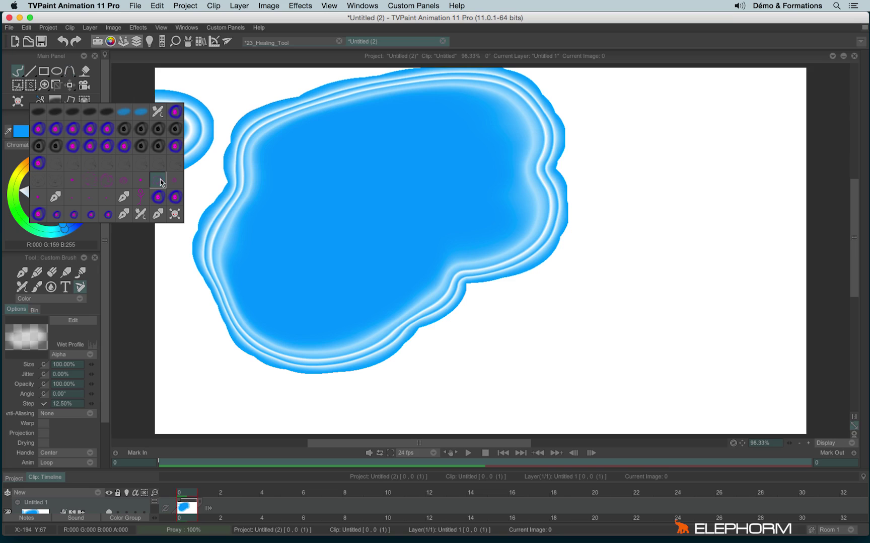
Try the green and blue presets, then paint a textured magenta squiggle on the right.
{"action": "left_click", "coordinate": [122, 166]}
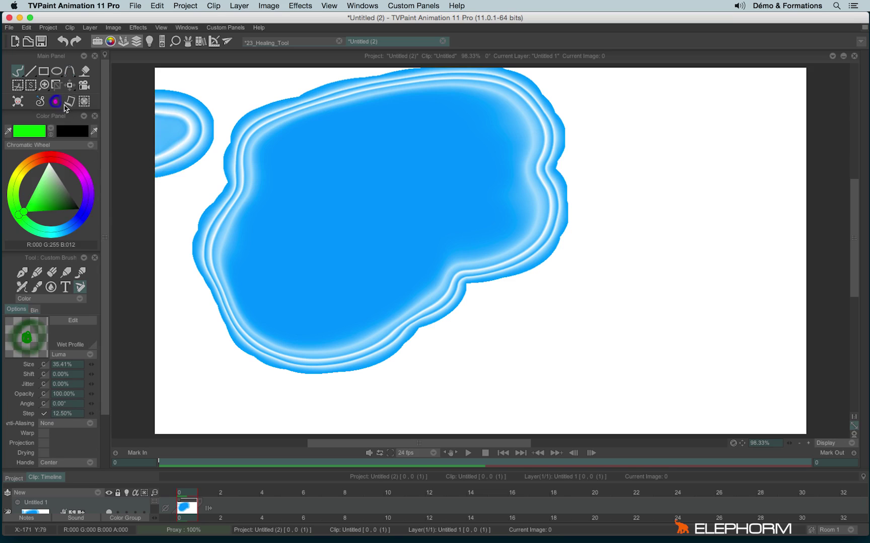
{"action": "left_click", "coordinate": [54, 101]}
{"action": "left_click", "coordinate": [54, 108]}
{"action": "left_click", "coordinate": [55, 100]}
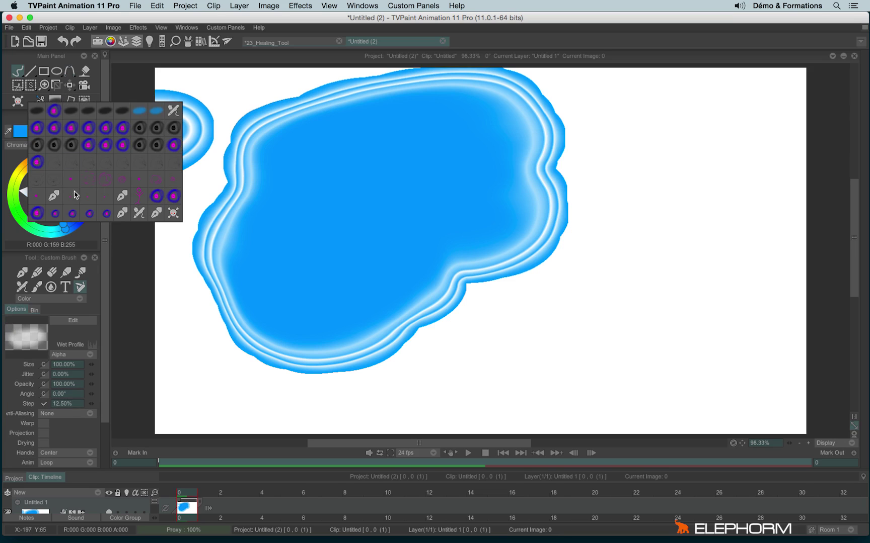
{"action": "left_click", "coordinate": [74, 199]}
{"action": "mouse_move", "coordinate": [697, 159]}
{"action": "left_mouse_down"}
{"action": "mouse_move", "coordinate": [612, 196]}
{"action": "mouse_move", "coordinate": [503, 375]}
{"action": "left_mouse_up"}
Draw a thin magenta Pen Brush wavy line and a thick dark-green Custom Brush stroke.
{"action": "left_click", "coordinate": [55, 101]}
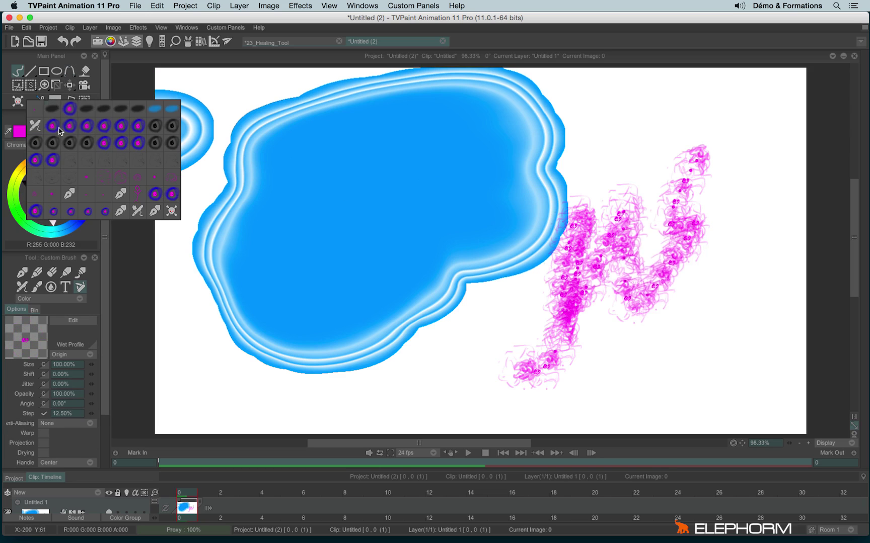
{"action": "left_click", "coordinate": [75, 200]}
{"action": "mouse_move", "coordinate": [164, 231]}
{"action": "left_mouse_down"}
{"action": "mouse_move", "coordinate": [208, 400]}
{"action": "mouse_move", "coordinate": [266, 420]}
{"action": "left_mouse_up"}
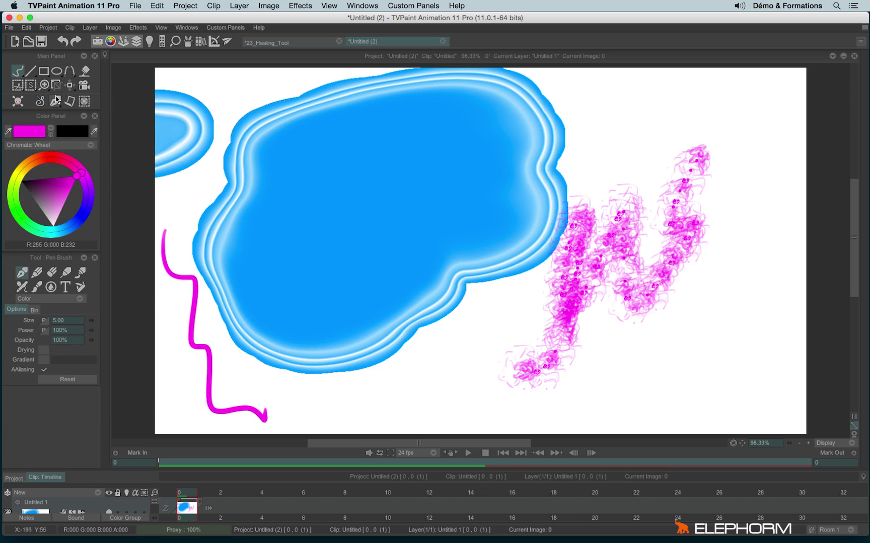
{"action": "left_click", "coordinate": [56, 101]}
{"action": "left_click", "coordinate": [89, 117]}
{"action": "mouse_move", "coordinate": [618, 118]}
{"action": "left_mouse_down"}
{"action": "mouse_move", "coordinate": [615, 221]}
{"action": "mouse_move", "coordinate": [587, 346]}
{"action": "mouse_move", "coordinate": [573, 335]}
{"action": "left_mouse_up"}
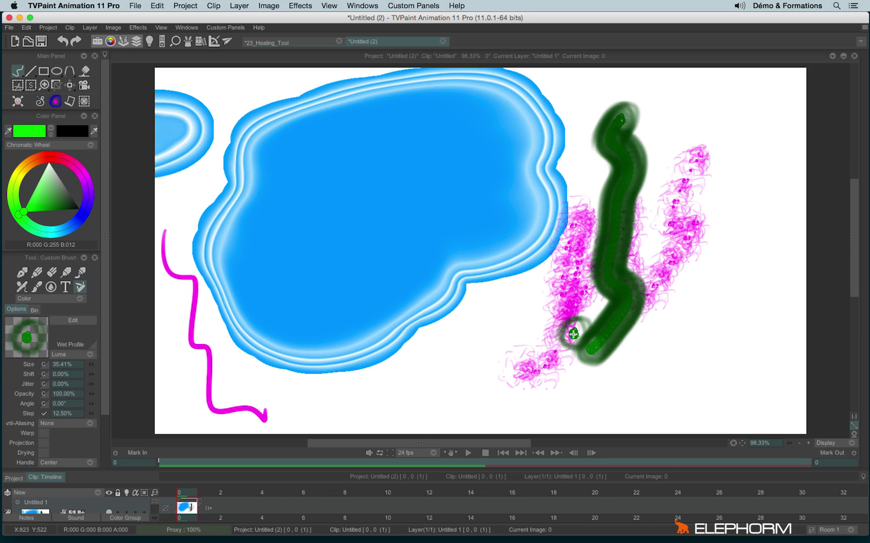
{"action": "left_click", "coordinate": [56, 100]}
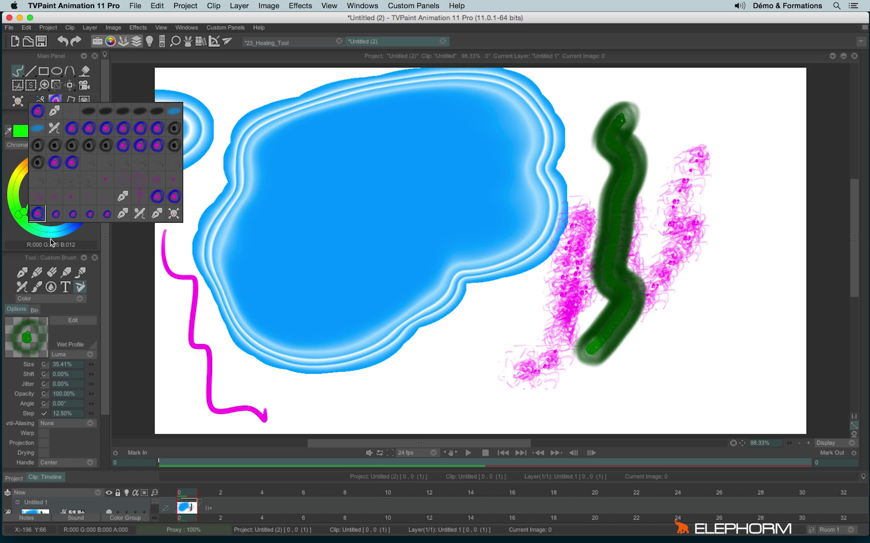
Store the purple brush in an empty slot of the Bin tab.
{"action": "left_click", "coordinate": [107, 262]}
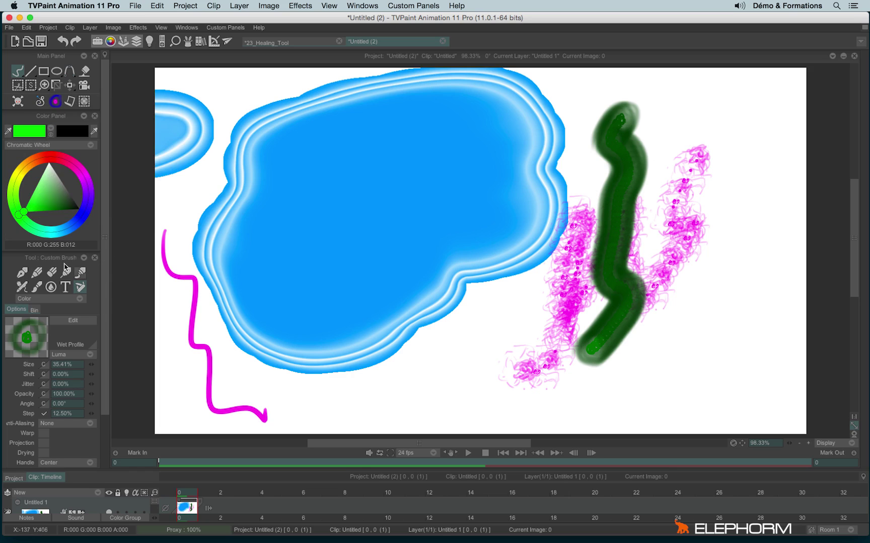
{"action": "left_click", "coordinate": [35, 310]}
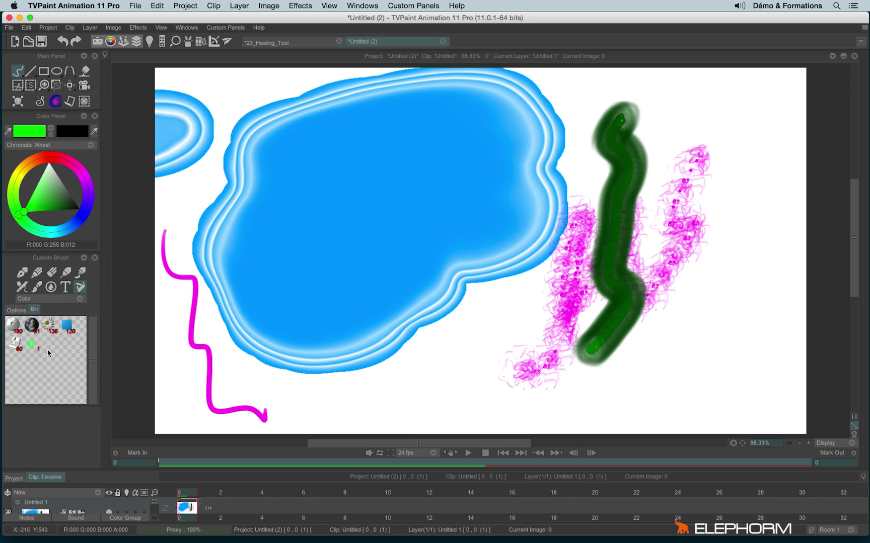
{"action": "left_click", "coordinate": [51, 359]}
Draw a green Pen wavy line below the blue shape and undo a stray airbrush dab.
{"action": "left_click", "coordinate": [22, 273]}
{"action": "left_click", "coordinate": [37, 272]}
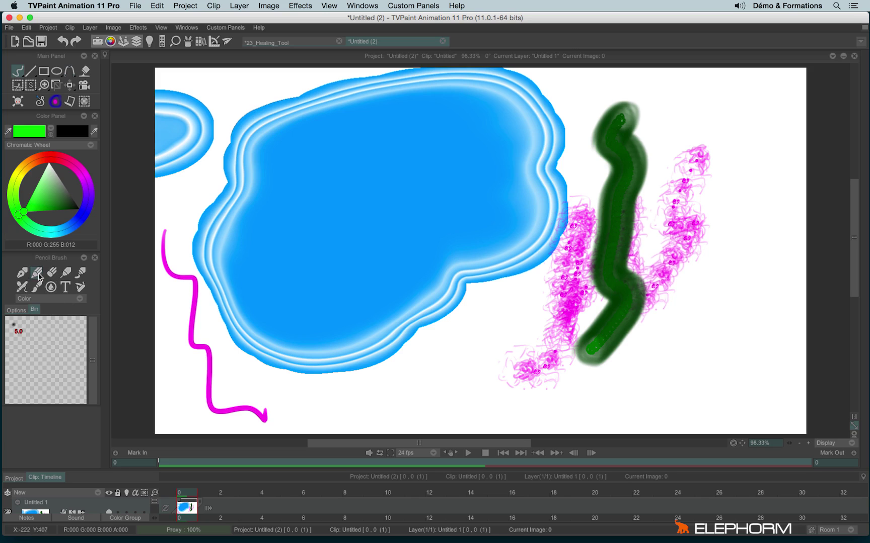
{"action": "left_click", "coordinate": [22, 273]}
{"action": "mouse_move", "coordinate": [236, 388]}
{"action": "left_mouse_down"}
{"action": "mouse_move", "coordinate": [418, 391]}
{"action": "mouse_move", "coordinate": [530, 414]}
{"action": "mouse_move", "coordinate": [606, 392]}
{"action": "left_mouse_up"}
{"action": "left_click", "coordinate": [21, 287]}
{"action": "left_click", "coordinate": [221, 357]}
{"action": "key", "text": "ctrl+z"}
Stamp a dark-green ring and a large dark-green stroke with a stored custom brush preset.
{"action": "left_click", "coordinate": [80, 287]}
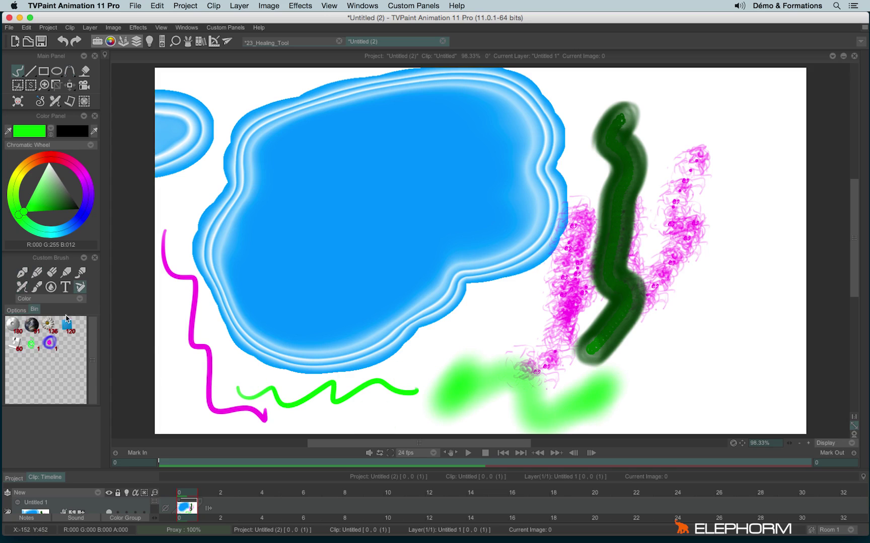
{"action": "left_click", "coordinate": [49, 344]}
{"action": "left_click", "coordinate": [270, 357]}
{"action": "mouse_move", "coordinate": [654, 352]}
{"action": "left_mouse_down"}
{"action": "mouse_move", "coordinate": [745, 333]}
{"action": "mouse_move", "coordinate": [702, 241]}
{"action": "mouse_move", "coordinate": [604, 359]}
{"action": "left_mouse_up"}
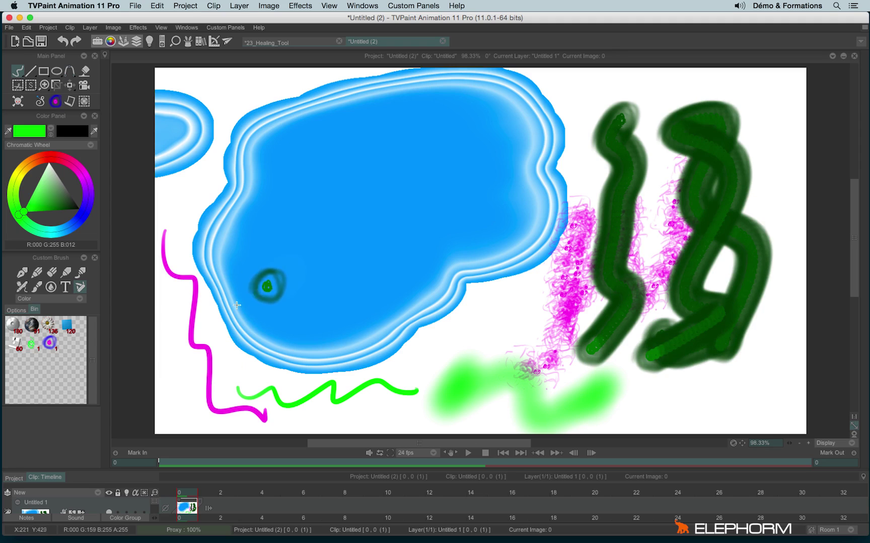
Cycle through the eraser, oil, pen and pencil brushes, ending on the airbrush.
{"action": "left_click", "coordinate": [22, 272]}
{"action": "left_click", "coordinate": [51, 272]}
{"action": "left_click", "coordinate": [80, 272]}
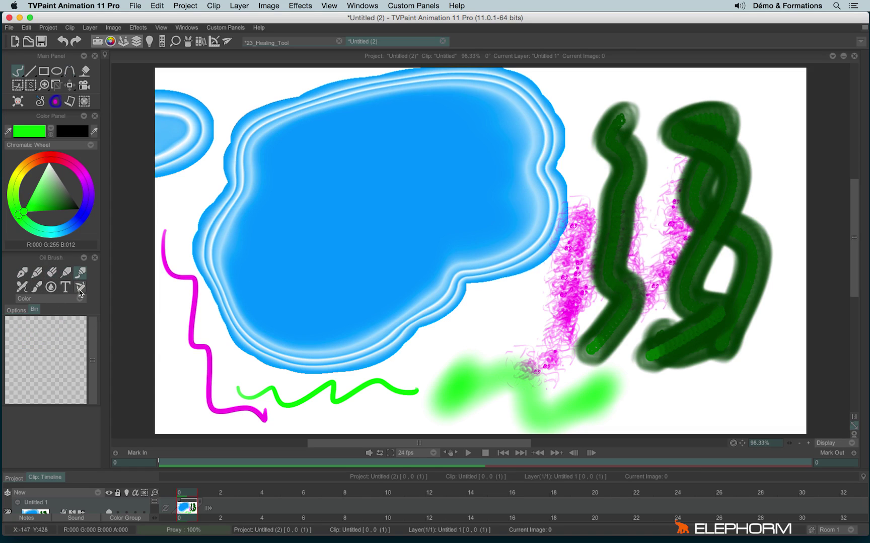
{"action": "left_click", "coordinate": [23, 273]}
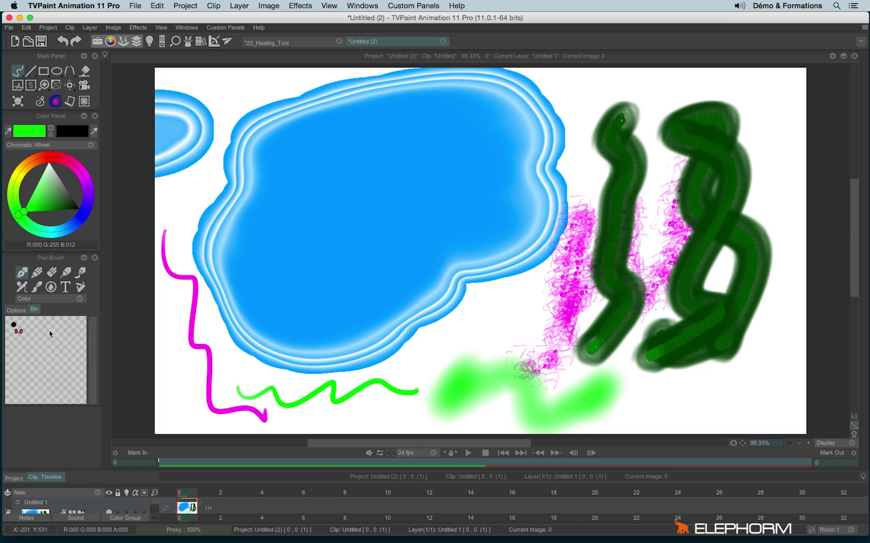
{"action": "left_click", "coordinate": [37, 273]}
{"action": "left_click", "coordinate": [22, 288]}
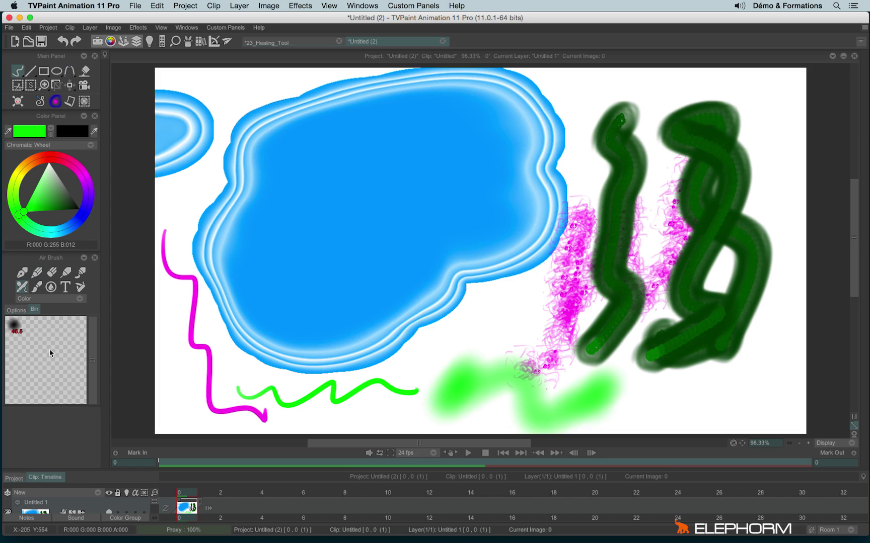
Select the Pen Brush and bring up the Custom Panels menu.
{"action": "left_click", "coordinate": [21, 272]}
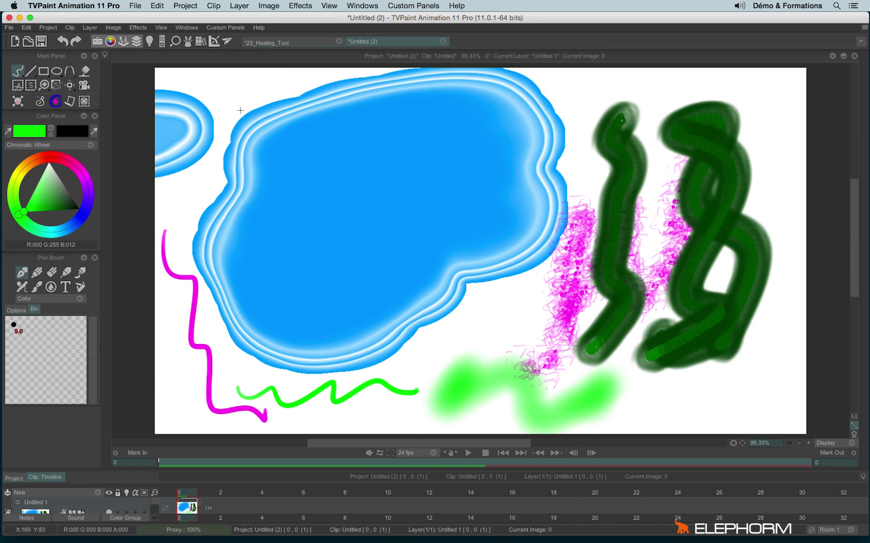
{"action": "left_click", "coordinate": [220, 29]}
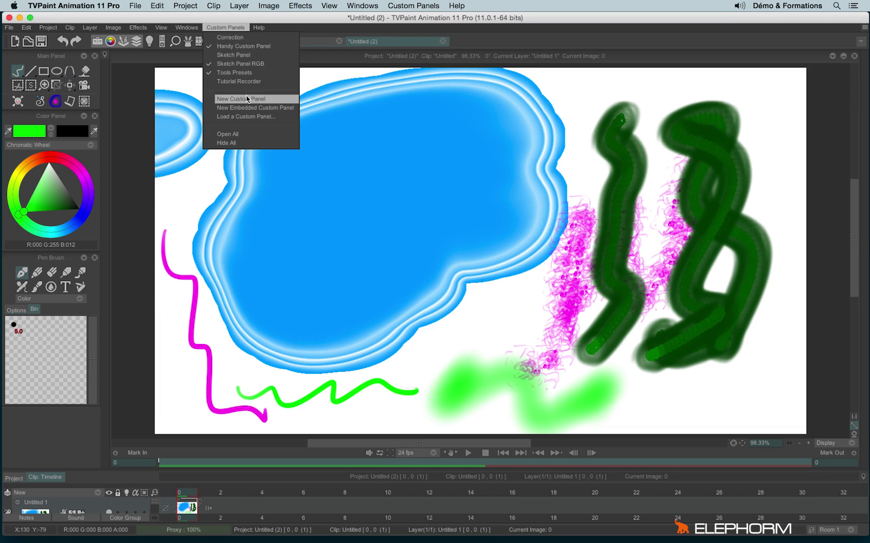
Create a new custom panel and grab the current pen tool into it as a green button.
{"action": "left_click", "coordinate": [283, 103]}
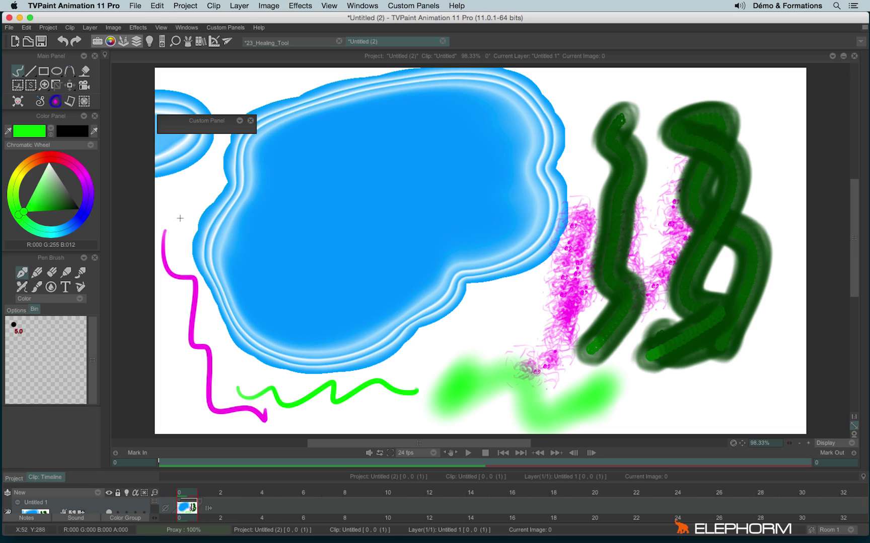
{"action": "right_click", "coordinate": [167, 131]}
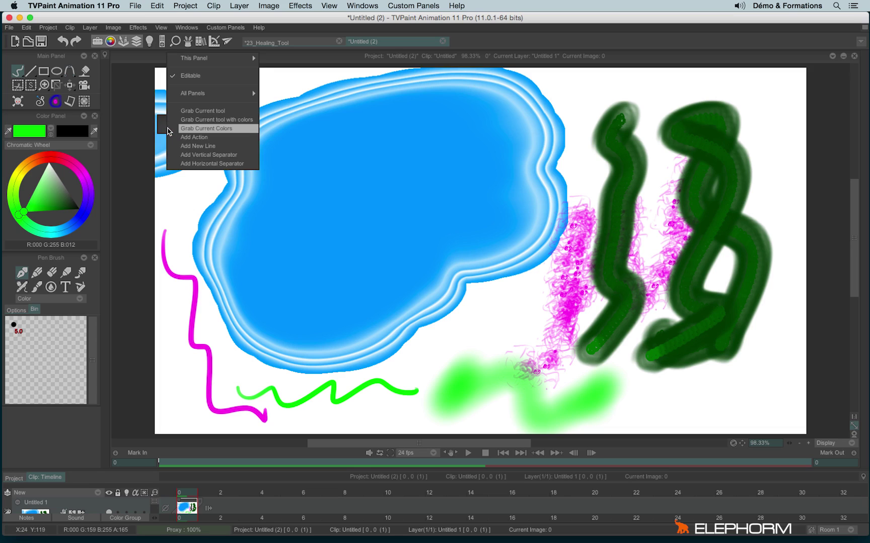
{"action": "left_click", "coordinate": [220, 112]}
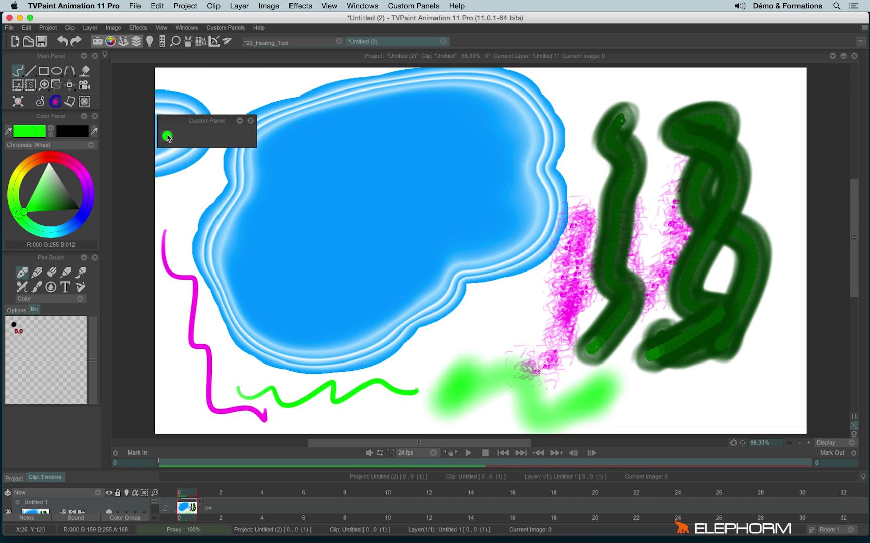
{"action": "left_click", "coordinate": [16, 309]}
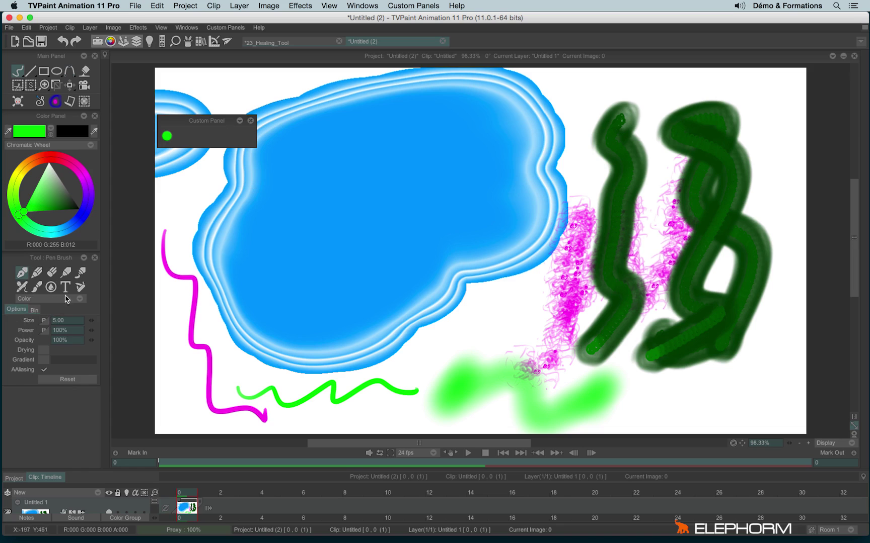
{"action": "right_click", "coordinate": [194, 141]}
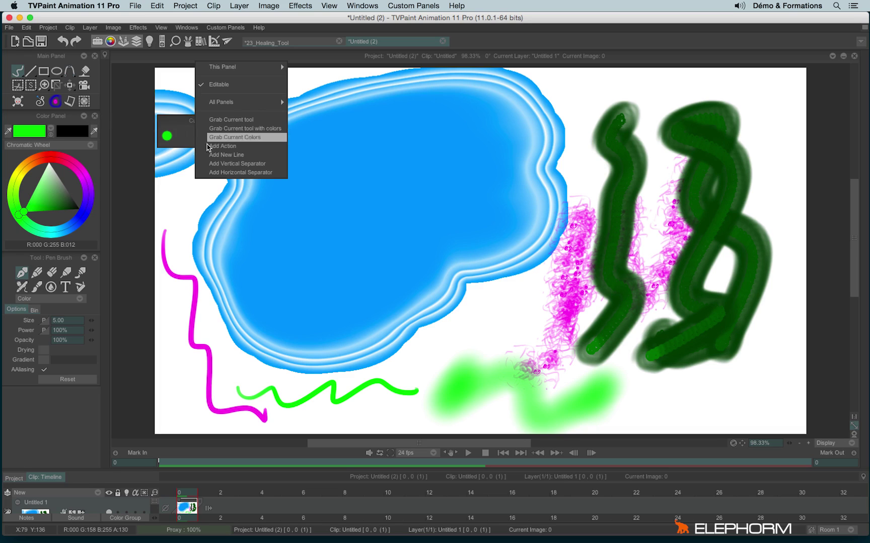
Add the airbrush with a blue colour to the custom panel as a button.
{"action": "left_click", "coordinate": [14, 316]}
{"action": "left_click", "coordinate": [22, 287]}
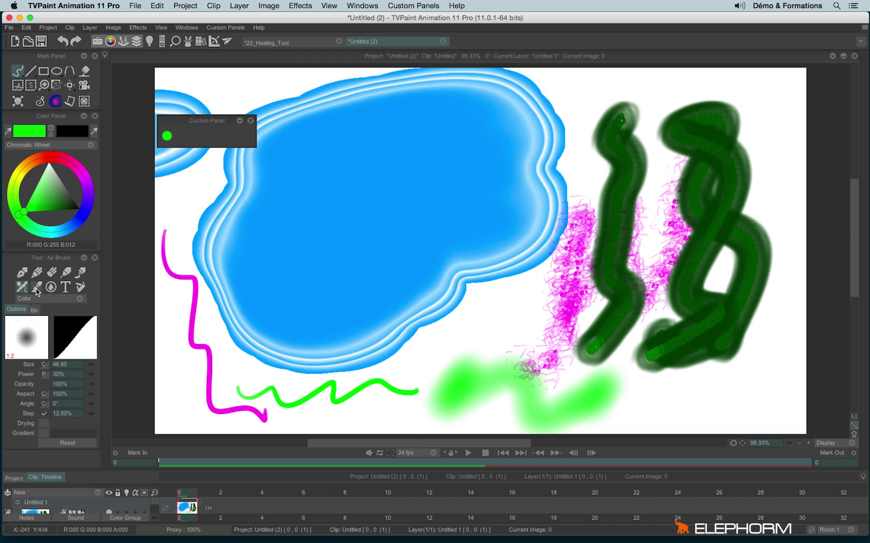
{"action": "left_click", "coordinate": [82, 223]}
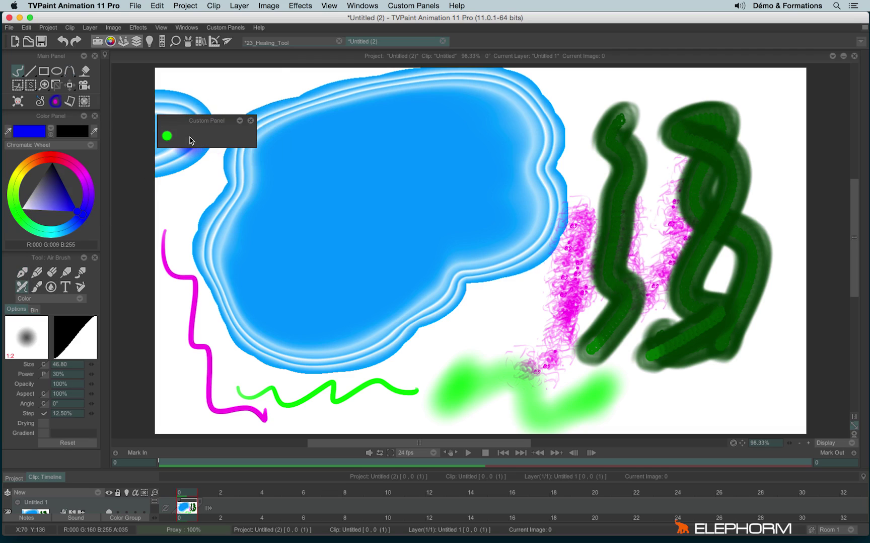
{"action": "right_click", "coordinate": [190, 139]}
{"action": "left_click", "coordinate": [239, 129]}
Add a magenta pen button to the panel, then test the magenta and blue presets.
{"action": "left_click", "coordinate": [23, 272]}
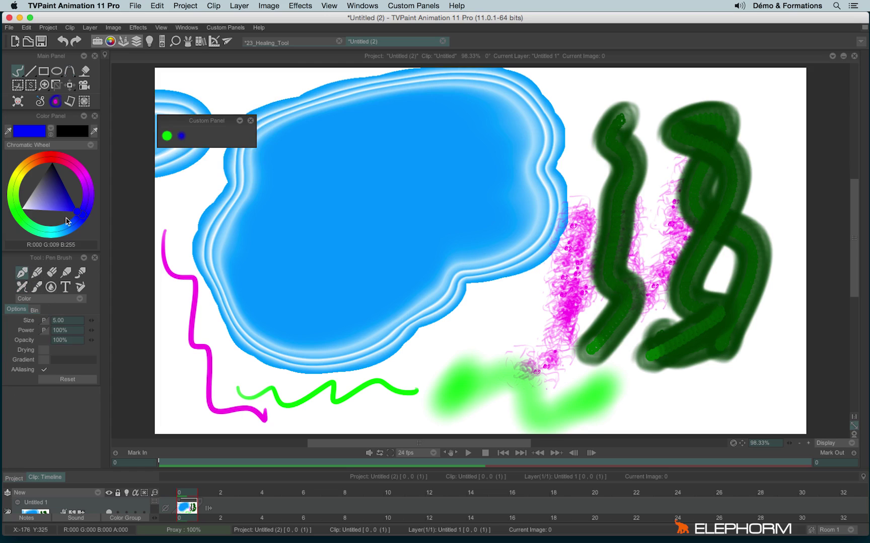
{"action": "left_click", "coordinate": [81, 178]}
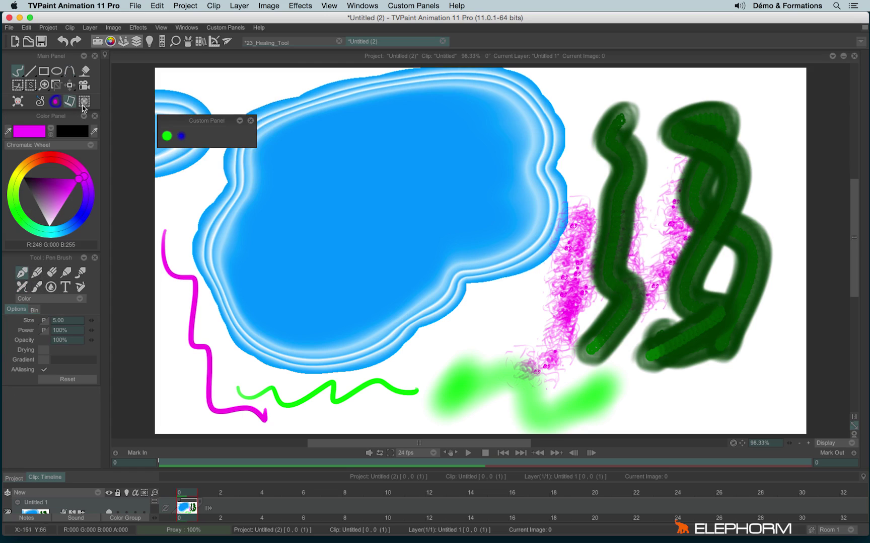
{"action": "right_click", "coordinate": [203, 141]}
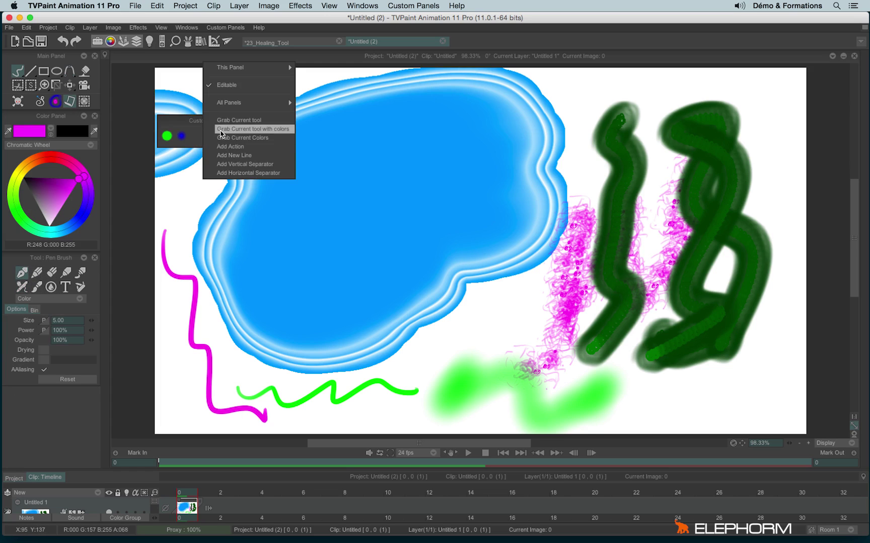
{"action": "left_click", "coordinate": [217, 132]}
{"action": "left_click", "coordinate": [196, 137]}
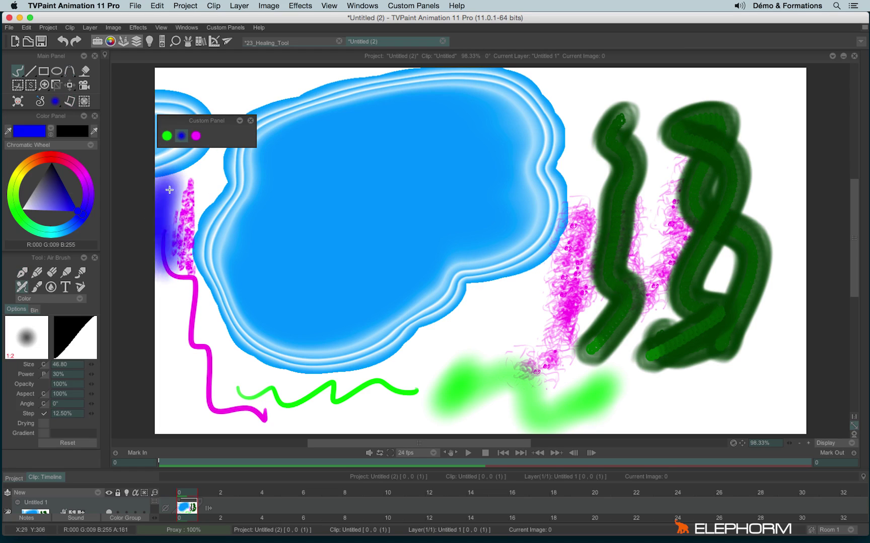
{"action": "left_click", "coordinate": [195, 137]}
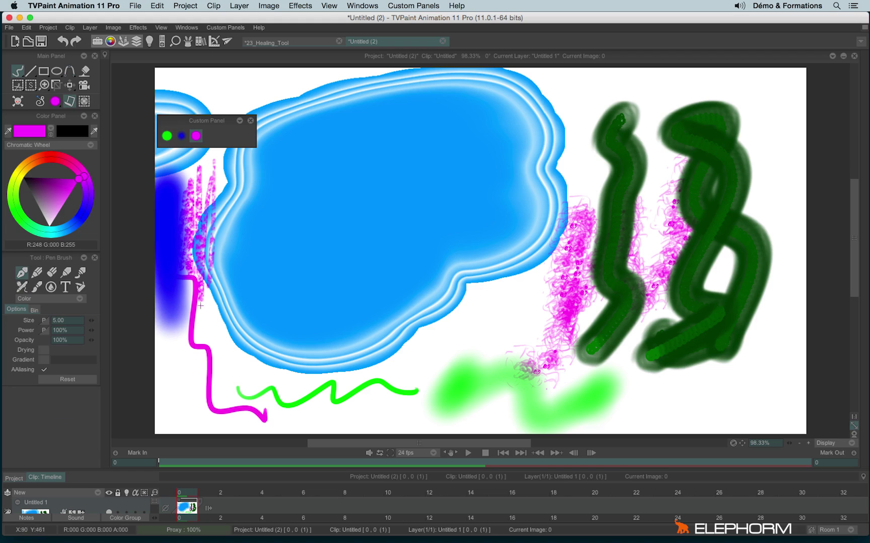
{"action": "left_click", "coordinate": [181, 138]}
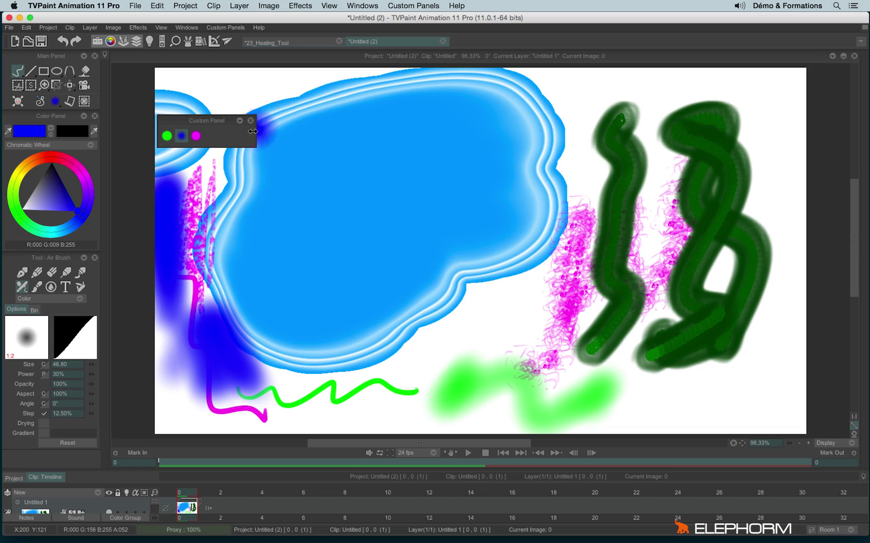
Add a horizontal separator and move the blue and magenta buttons out of the top row.
{"action": "right_click", "coordinate": [220, 142]}
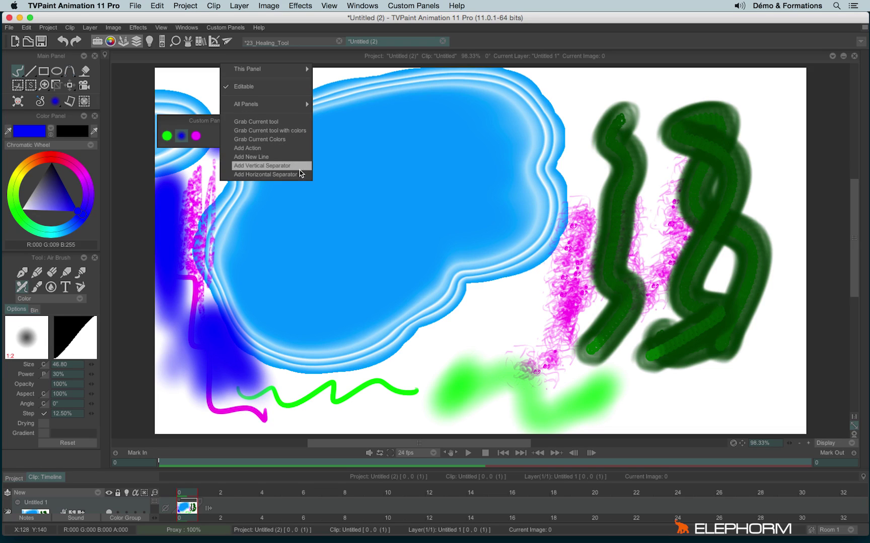
{"action": "left_click", "coordinate": [174, 160]}
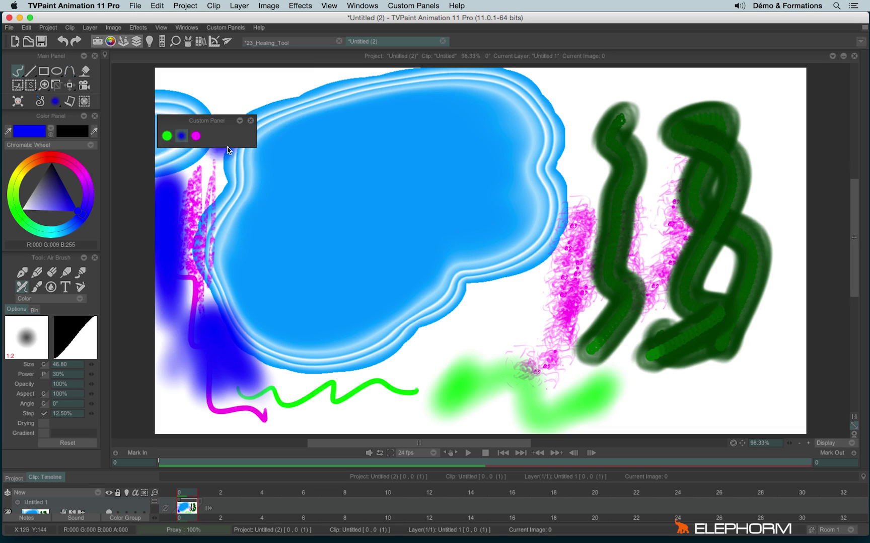
{"action": "right_click", "coordinate": [225, 136]}
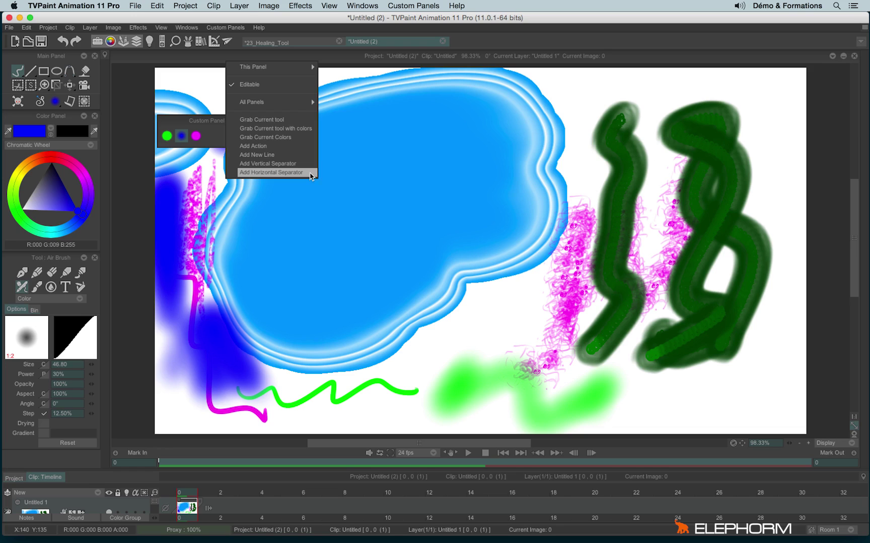
{"action": "left_click", "coordinate": [271, 172]}
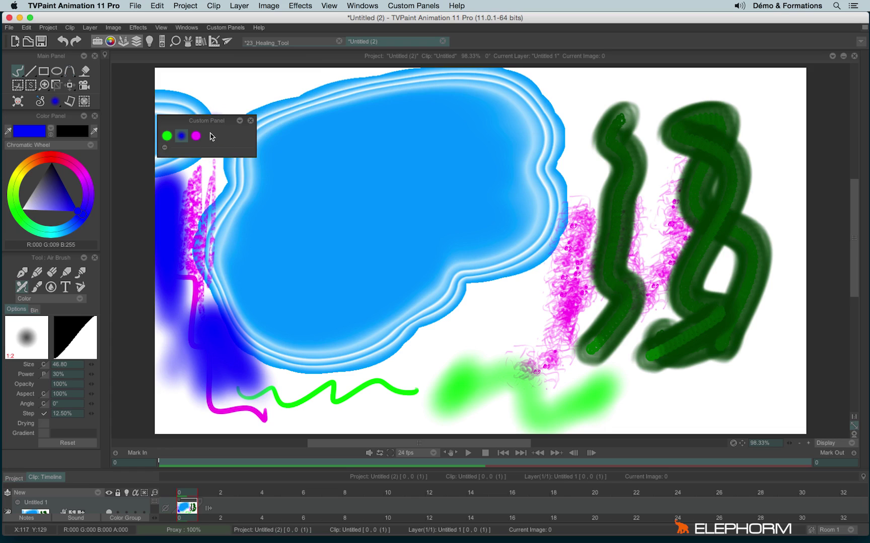
{"action": "left_click_drag", "start_coordinate": [210, 137], "coordinate": [181, 199]}
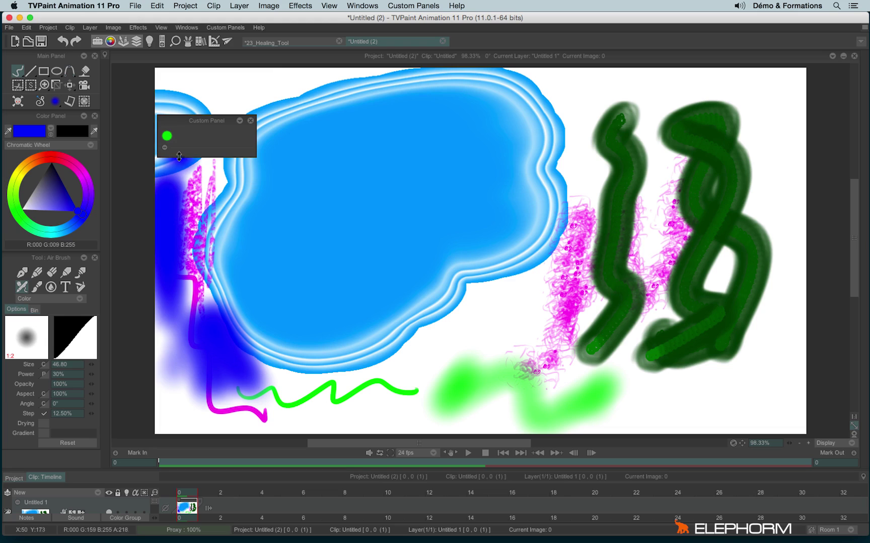
Paste the blue and magenta buttons below the separator and rename it 'brushes'.
{"action": "right_click", "coordinate": [182, 156]}
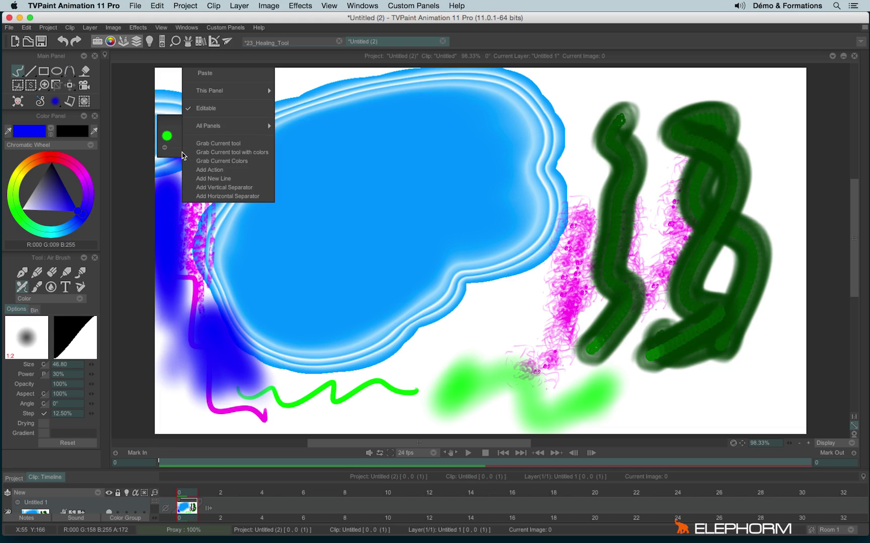
{"action": "left_click", "coordinate": [224, 84]}
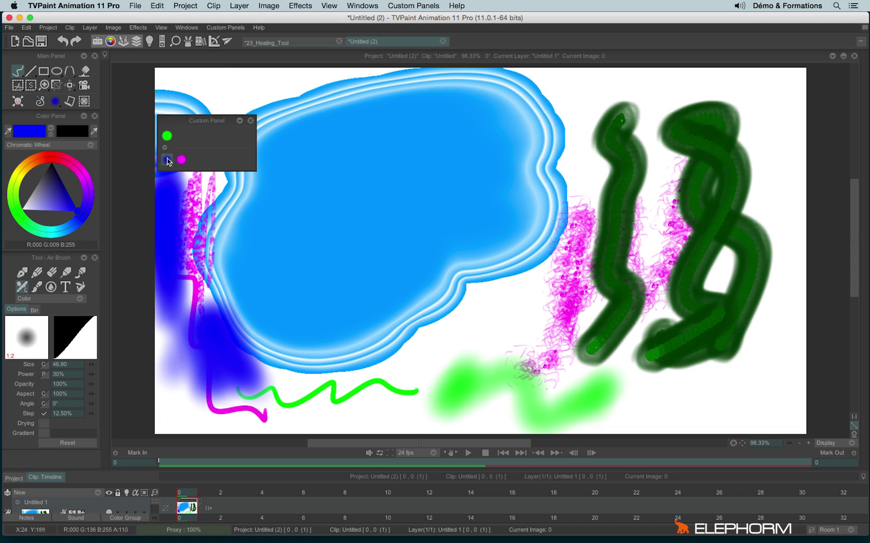
{"action": "right_click", "coordinate": [175, 147]}
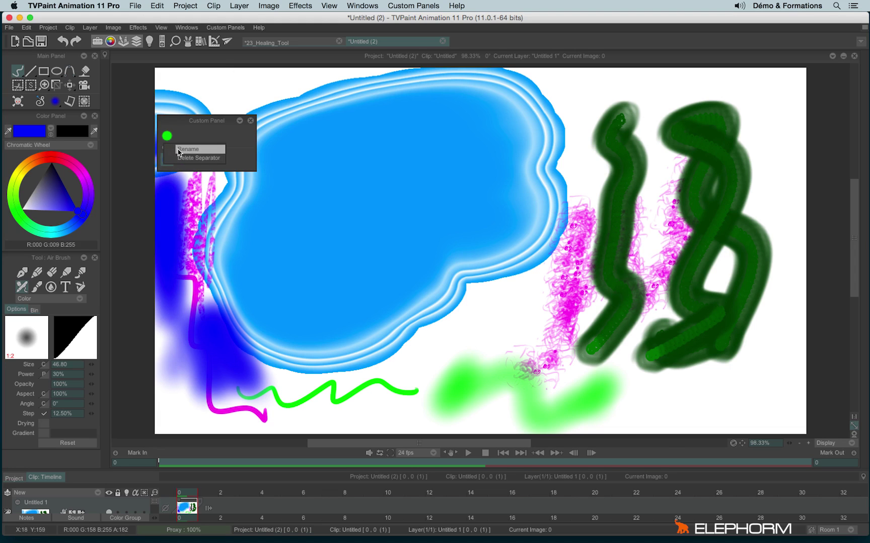
{"action": "left_click", "coordinate": [186, 149]}
{"action": "type", "text": "brushes"}
{"action": "left_click", "coordinate": [423, 292]}
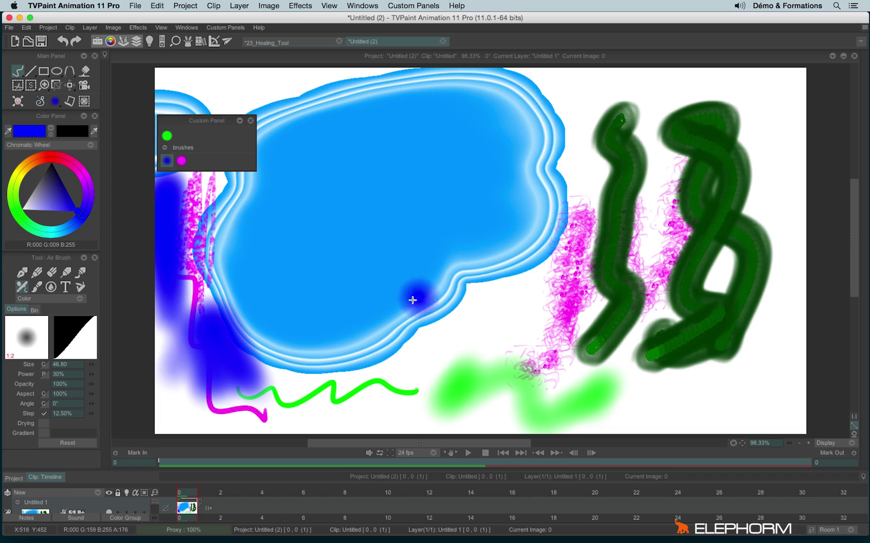
Collapse and expand the brushes group, then paint blue airbrush strokes on the left.
{"action": "left_click", "coordinate": [164, 148]}
{"action": "left_click", "coordinate": [164, 148]}
{"action": "left_click", "coordinate": [164, 148]}
{"action": "left_click", "coordinate": [164, 148]}
{"action": "left_click", "coordinate": [164, 148]}
{"action": "left_click", "coordinate": [164, 148]}
{"action": "left_click_drag", "start_coordinate": [196, 302], "coordinate": [213, 308]}
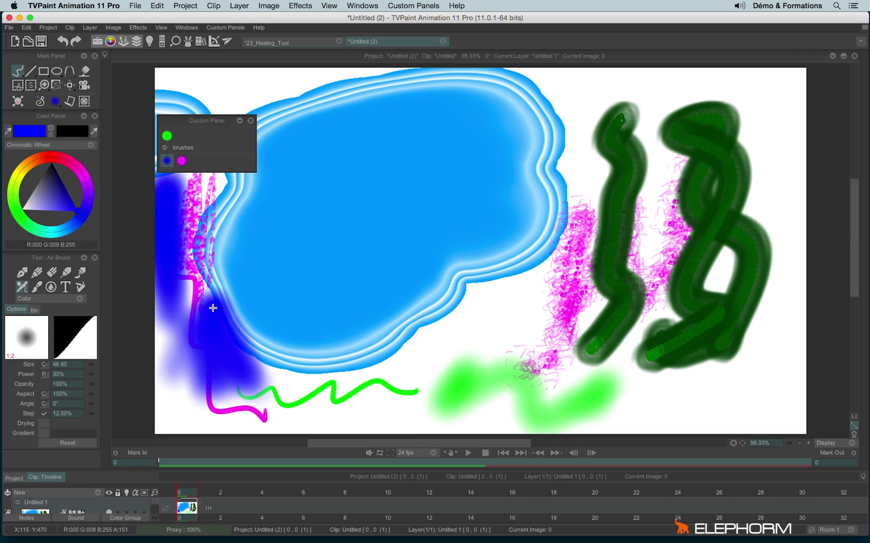
Rename the blue preset button to 'brush 1'.
{"action": "right_click", "coordinate": [166, 166]}
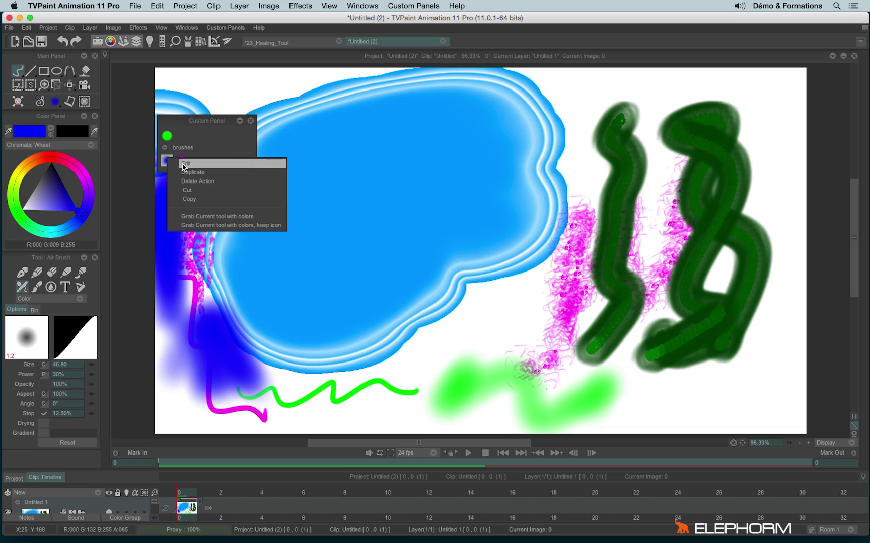
{"action": "left_click", "coordinate": [184, 164]}
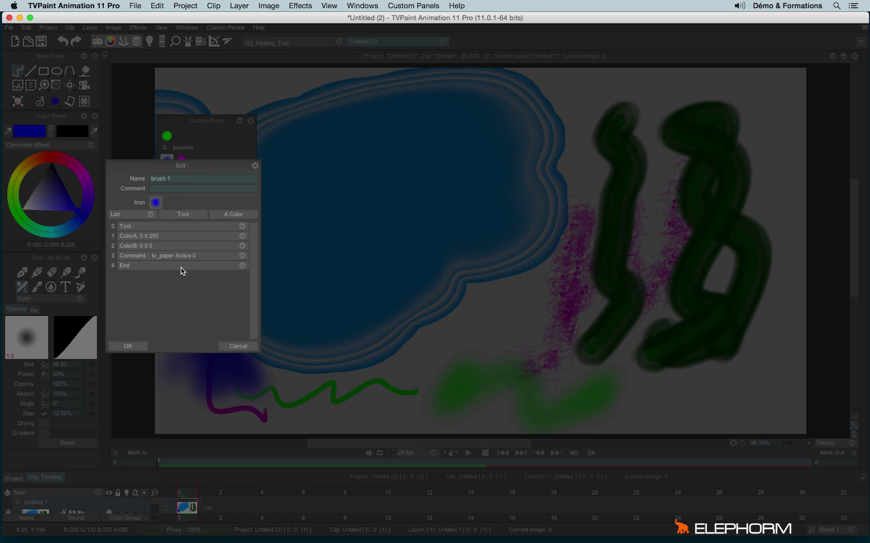
{"action": "left_click", "coordinate": [128, 346]}
Set tooltips to Full from the Help menu.
{"action": "left_click", "coordinate": [260, 28]}
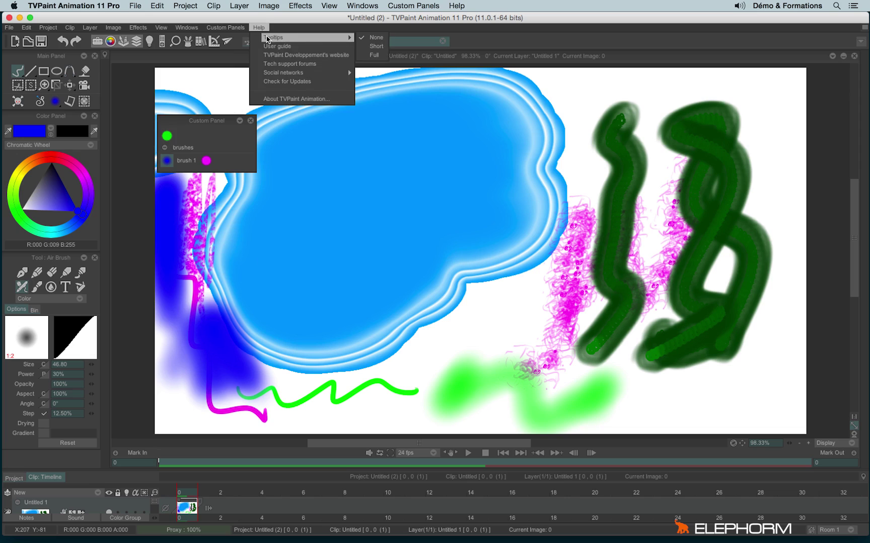
{"action": "mouse_move", "coordinate": [347, 37]}
{"action": "left_click", "coordinate": [375, 57]}
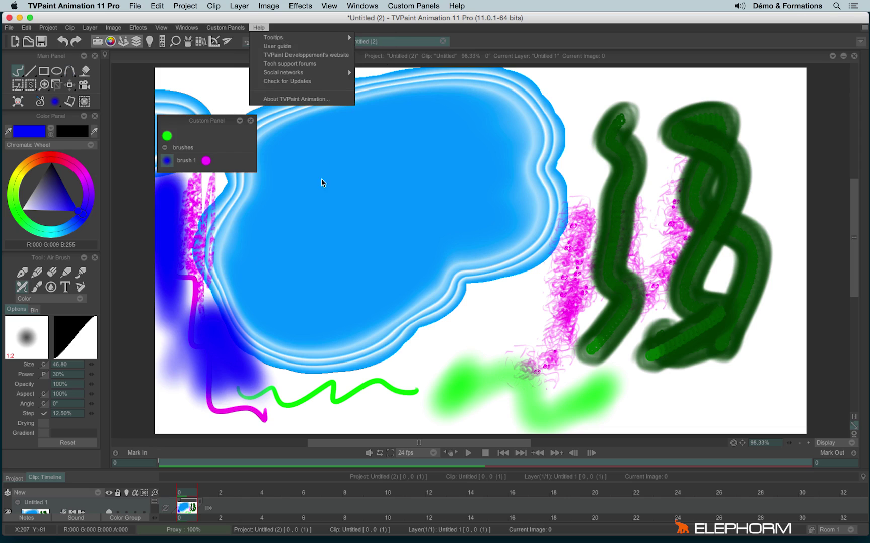
Browse icon choices in the brush 1 edit dialog, then cancel without changes.
{"action": "right_click", "coordinate": [171, 162]}
{"action": "left_click", "coordinate": [172, 161]}
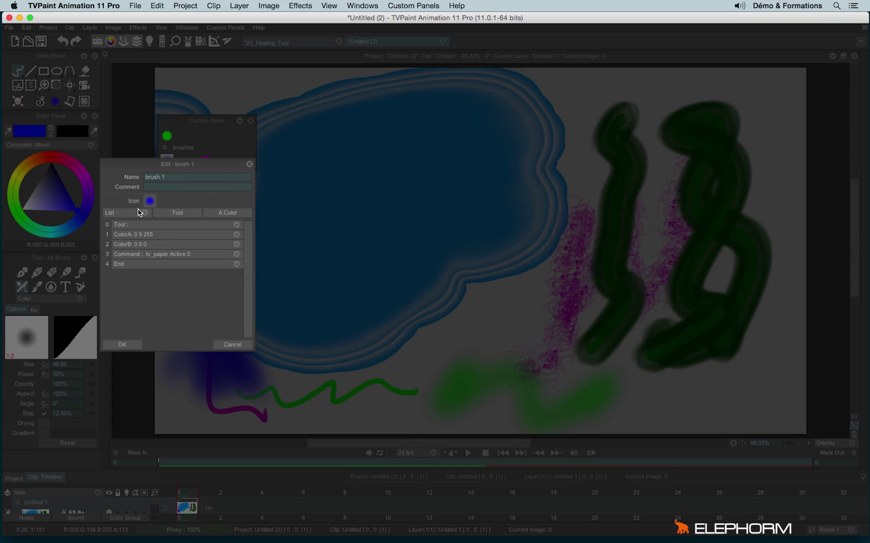
{"action": "left_click", "coordinate": [115, 222]}
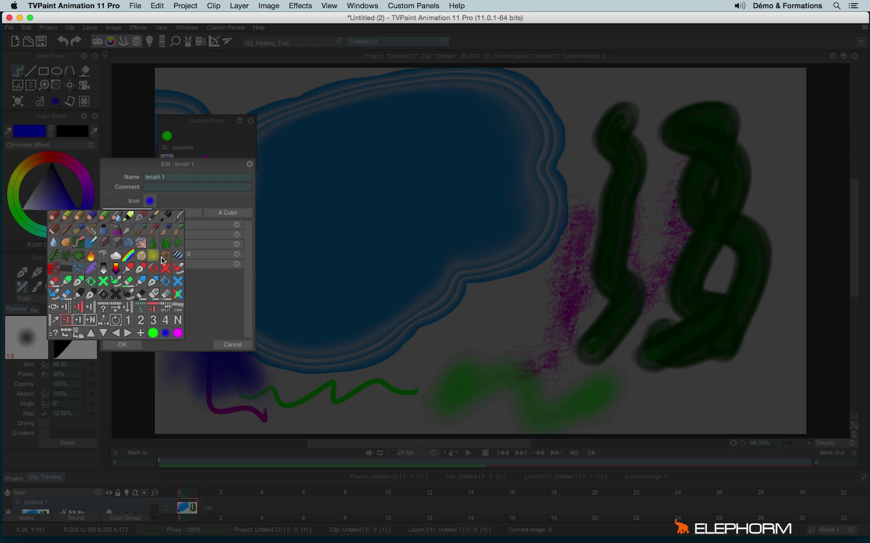
{"action": "left_click", "coordinate": [210, 316]}
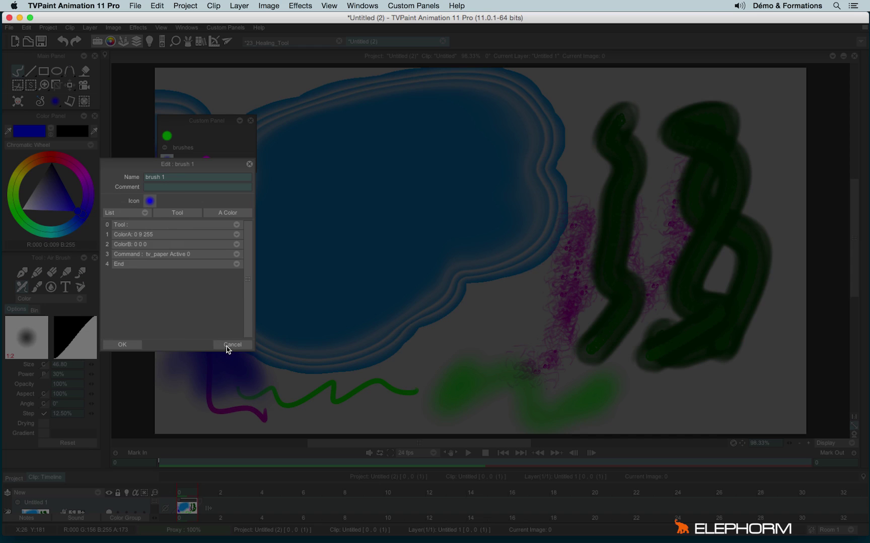
{"action": "left_click", "coordinate": [227, 347]}
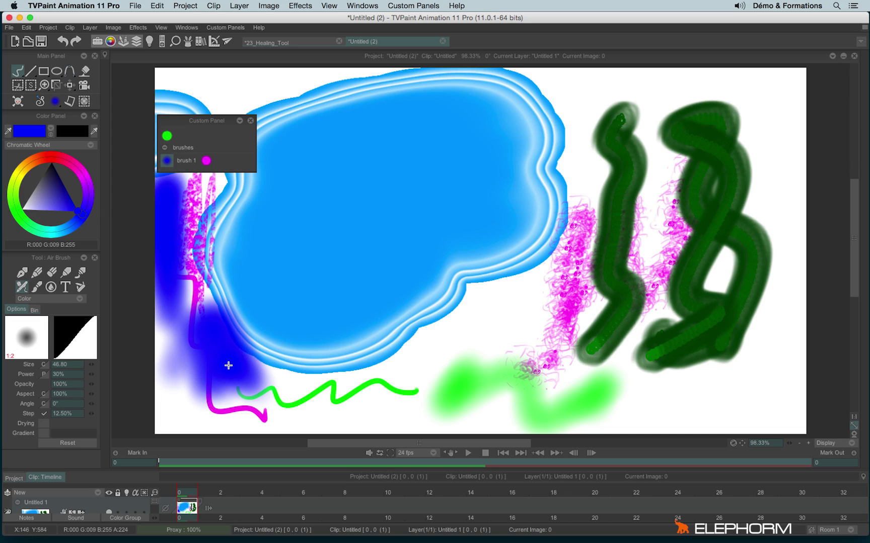
Clear the canvas to blank white and pick the pen brush in cyan.
{"action": "key", "text": "BackSpace"}
{"action": "left_click", "coordinate": [229, 366]}
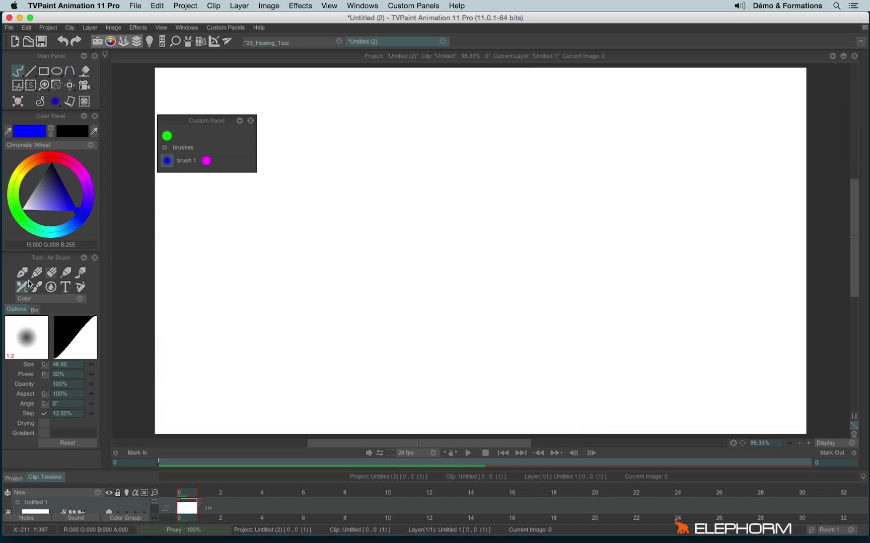
{"action": "left_click", "coordinate": [22, 272]}
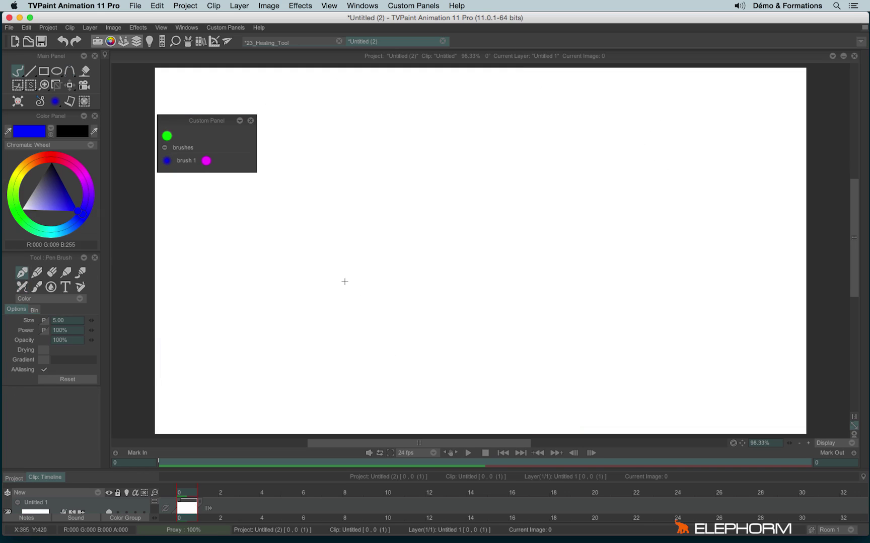
{"action": "scroll", "coordinate": [340, 279], "scroll_direction": "up", "scroll_amount": 5}
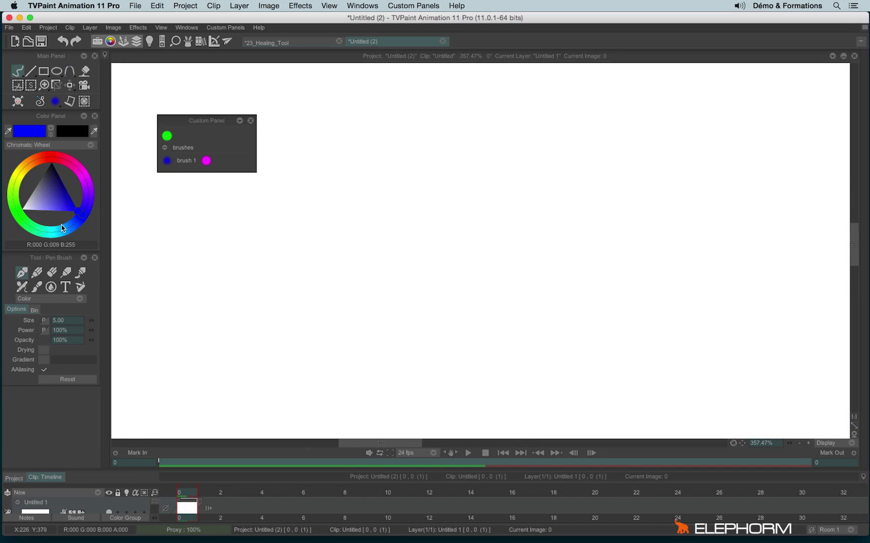
{"action": "left_click_drag", "start_coordinate": [63, 230], "coordinate": [57, 230]}
{"action": "scroll", "coordinate": [343, 229], "scroll_direction": "up", "scroll_amount": 2}
Hand-draw a cyan pencil shape on the zoomed-in canvas.
{"action": "mouse_move", "coordinate": [353, 215]}
{"action": "left_mouse_down"}
{"action": "mouse_move", "coordinate": [284, 309]}
{"action": "mouse_move", "coordinate": [322, 340]}
{"action": "left_mouse_up"}
{"action": "mouse_move", "coordinate": [385, 225]}
{"action": "left_mouse_down"}
{"action": "mouse_move", "coordinate": [319, 334]}
{"action": "mouse_move", "coordinate": [371, 347]}
{"action": "mouse_move", "coordinate": [439, 229]}
{"action": "left_mouse_up"}
{"action": "mouse_move", "coordinate": [349, 211]}
{"action": "left_mouse_down"}
{"action": "mouse_move", "coordinate": [429, 231]}
{"action": "mouse_move", "coordinate": [361, 167]}
{"action": "mouse_move", "coordinate": [416, 176]}
{"action": "mouse_move", "coordinate": [450, 231]}
{"action": "left_mouse_up"}
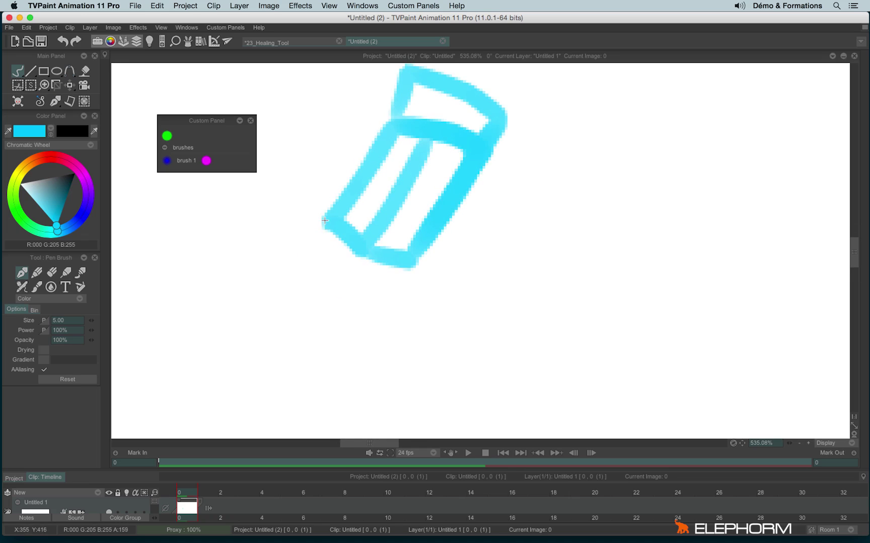
{"action": "left_click_drag", "start_coordinate": [323, 224], "coordinate": [291, 302]}
{"action": "mouse_move", "coordinate": [408, 265]}
{"action": "left_mouse_down"}
{"action": "mouse_move", "coordinate": [300, 310]}
{"action": "mouse_move", "coordinate": [291, 298]}
{"action": "mouse_move", "coordinate": [285, 317]}
{"action": "mouse_move", "coordinate": [314, 283]}
{"action": "mouse_move", "coordinate": [276, 312]}
{"action": "mouse_move", "coordinate": [302, 325]}
{"action": "left_mouse_up"}
{"action": "scroll", "coordinate": [369, 324], "scroll_direction": "down", "scroll_amount": 3}
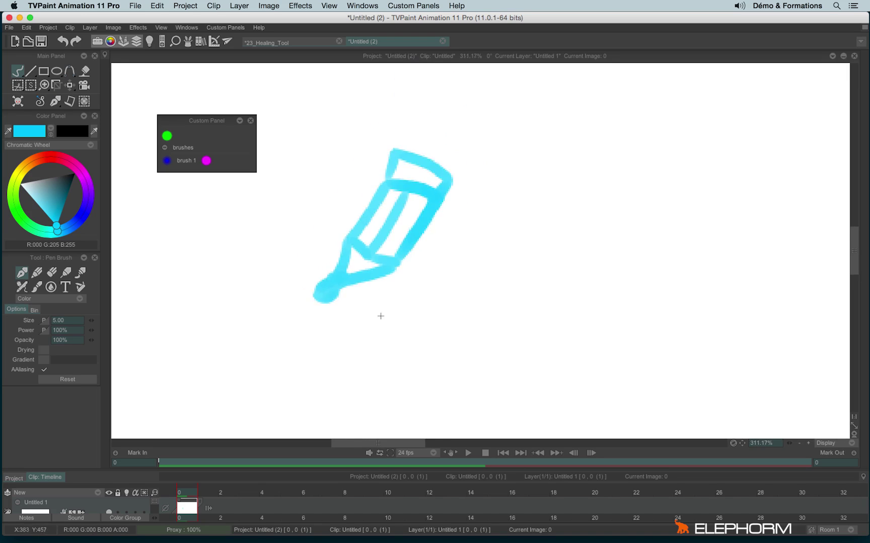
Cut out the pencil drawing as a custom brush and make it brush 1's icon.
{"action": "left_click", "coordinate": [21, 90]}
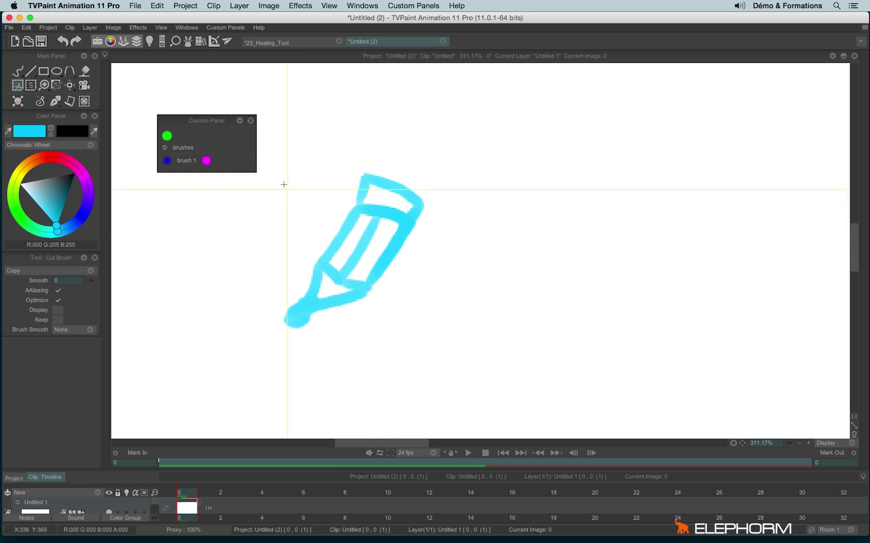
{"action": "mouse_move", "coordinate": [272, 159]}
{"action": "left_mouse_down"}
{"action": "mouse_move", "coordinate": [431, 381]}
{"action": "mouse_move", "coordinate": [431, 349]}
{"action": "left_mouse_up"}
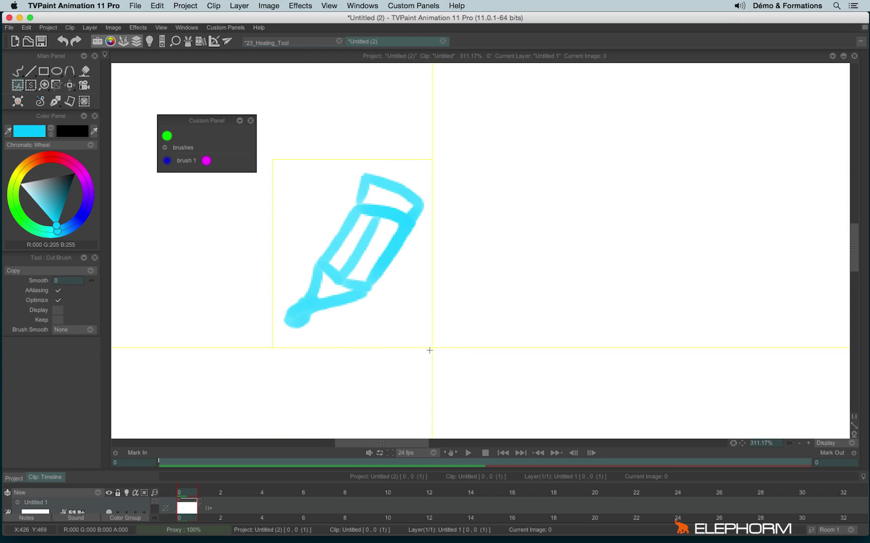
{"action": "right_click", "coordinate": [167, 161]}
{"action": "left_click", "coordinate": [186, 161]}
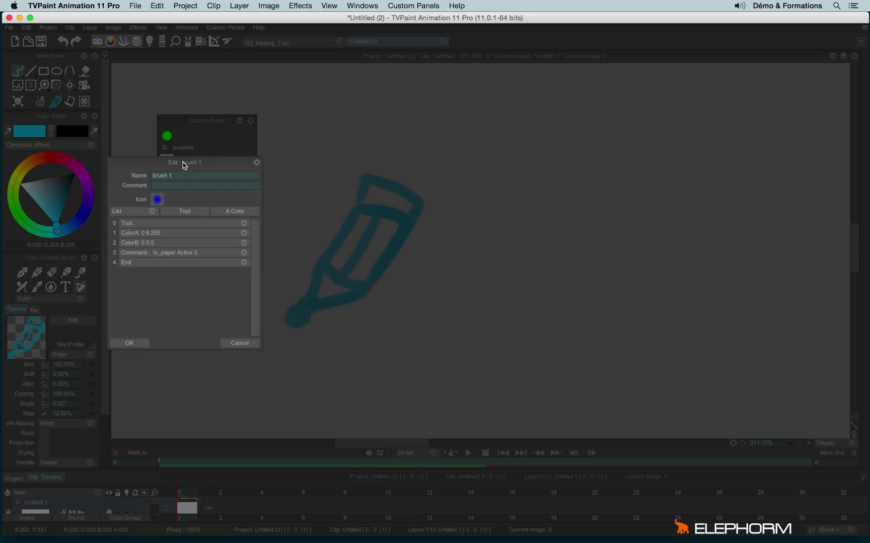
{"action": "left_click", "coordinate": [186, 212]}
{"action": "left_click", "coordinate": [132, 344]}
{"action": "scroll", "coordinate": [129, 159], "scroll_direction": "up", "scroll_amount": 3}
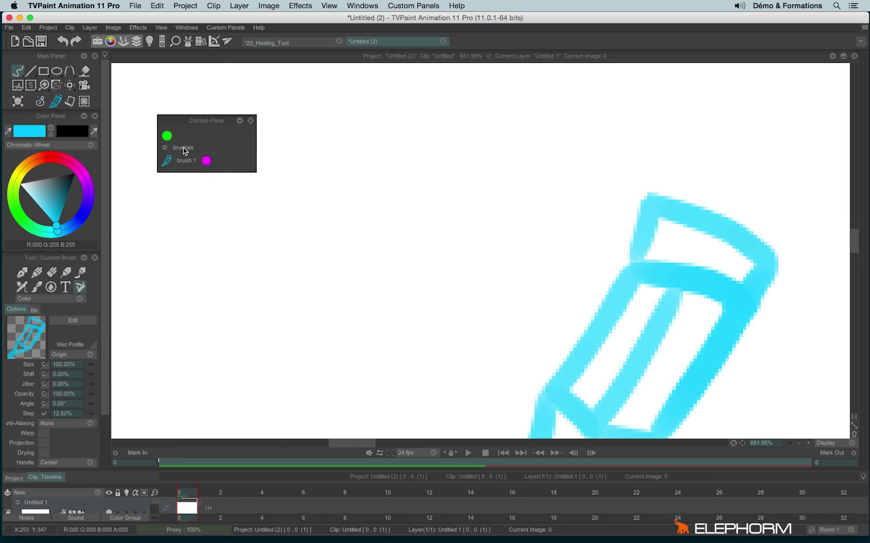
{"action": "scroll", "coordinate": [218, 312], "scroll_direction": "down", "scroll_amount": 5}
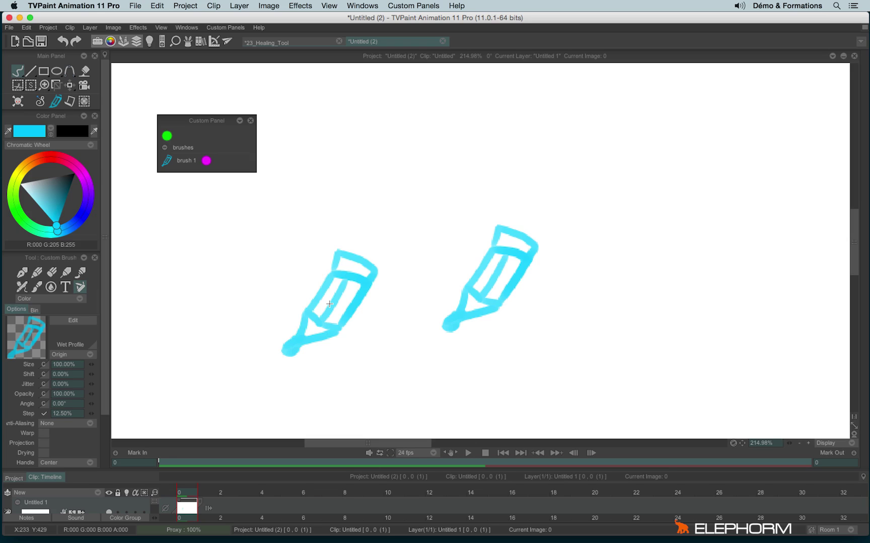
{"action": "right_click", "coordinate": [218, 143]}
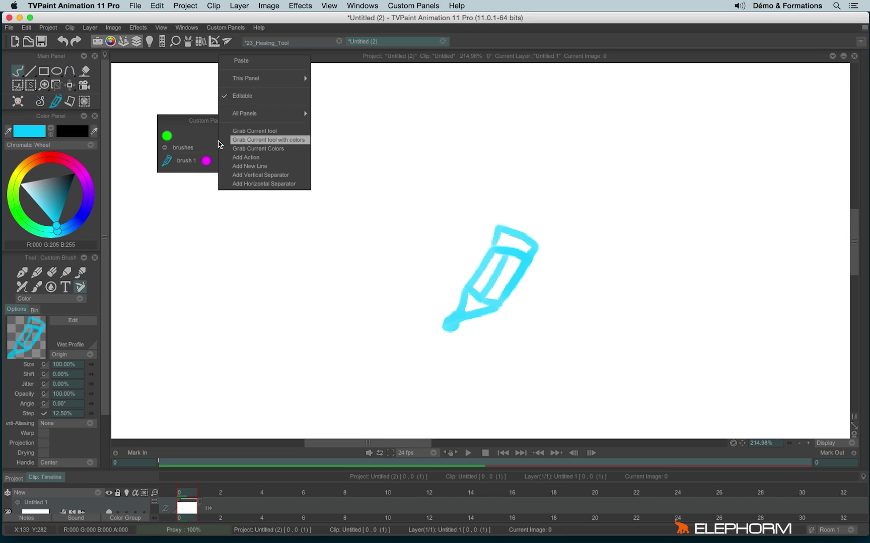
{"action": "mouse_move", "coordinate": [304, 81]}
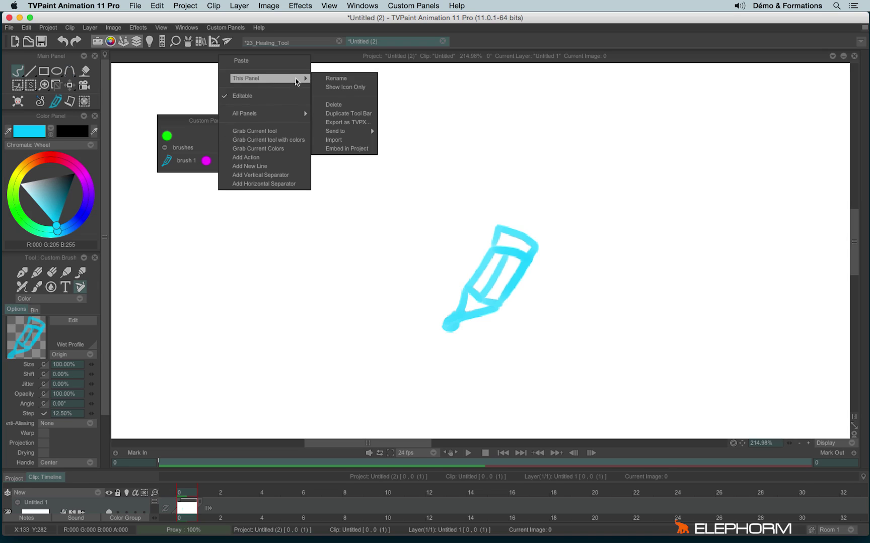
{"action": "left_click", "coordinate": [369, 124]}
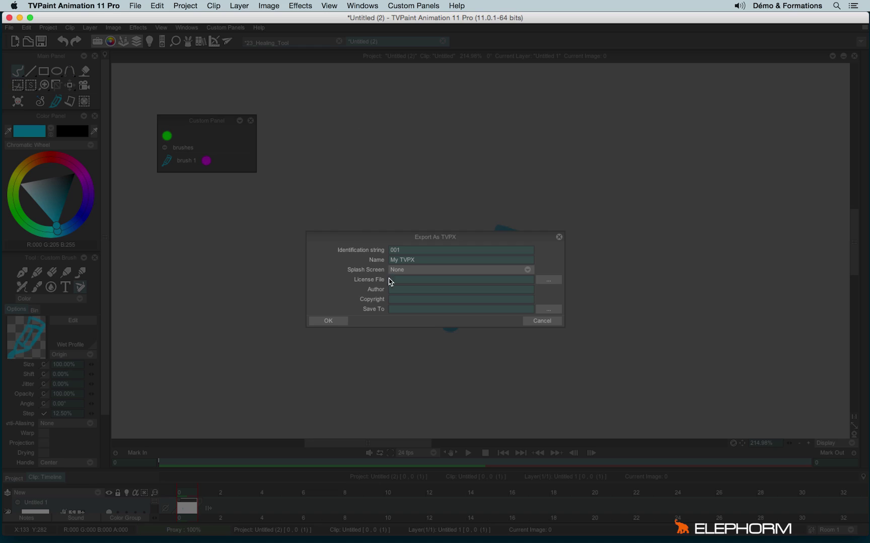
{"action": "left_click", "coordinate": [403, 259]}
{"action": "left_click", "coordinate": [399, 270]}
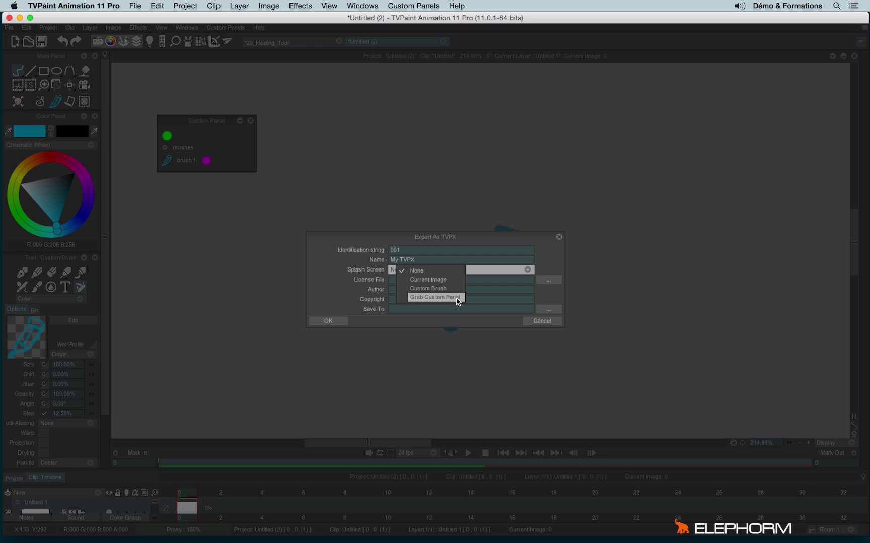
{"action": "left_click", "coordinate": [304, 289]}
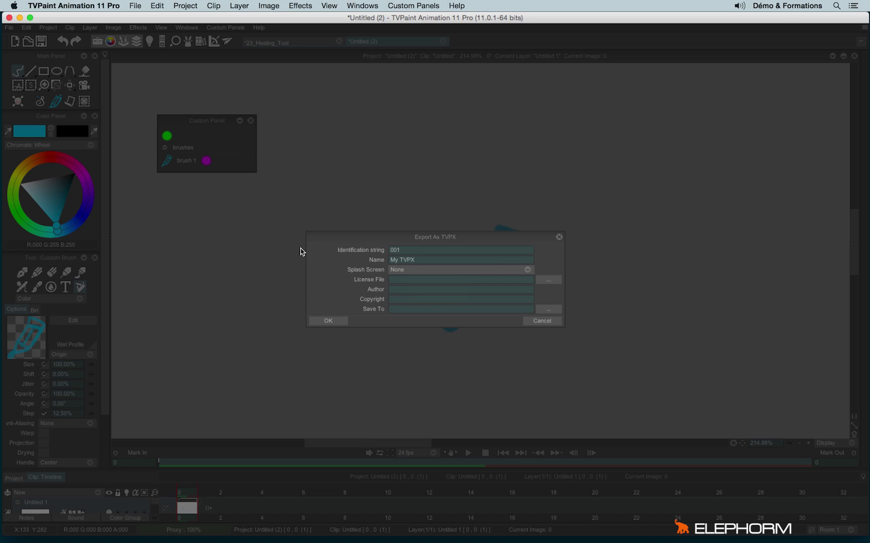
{"action": "left_click", "coordinate": [394, 290]}
{"action": "left_click", "coordinate": [394, 300]}
{"action": "left_click", "coordinate": [538, 322]}
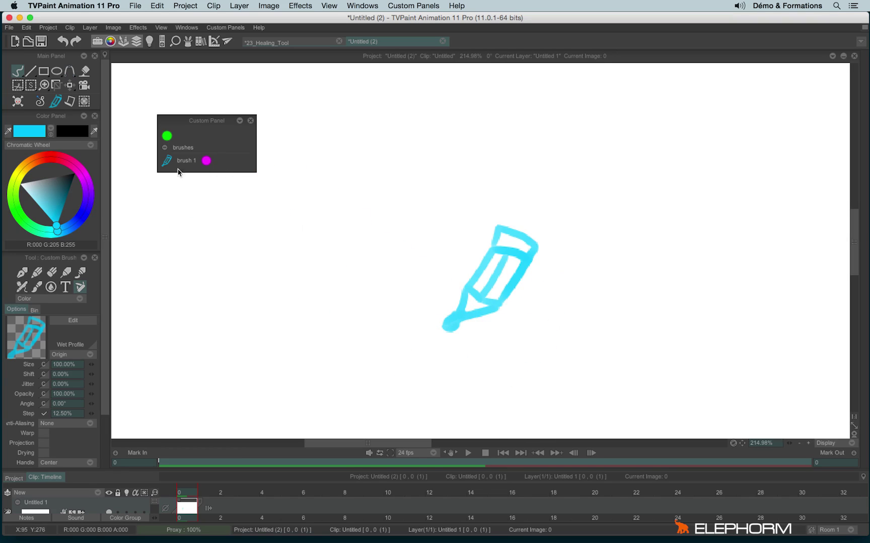
Load 27_Mon_Panneau.tvpx via Load a Custom Panel and confirm the extension install.
{"action": "left_click", "coordinate": [222, 28]}
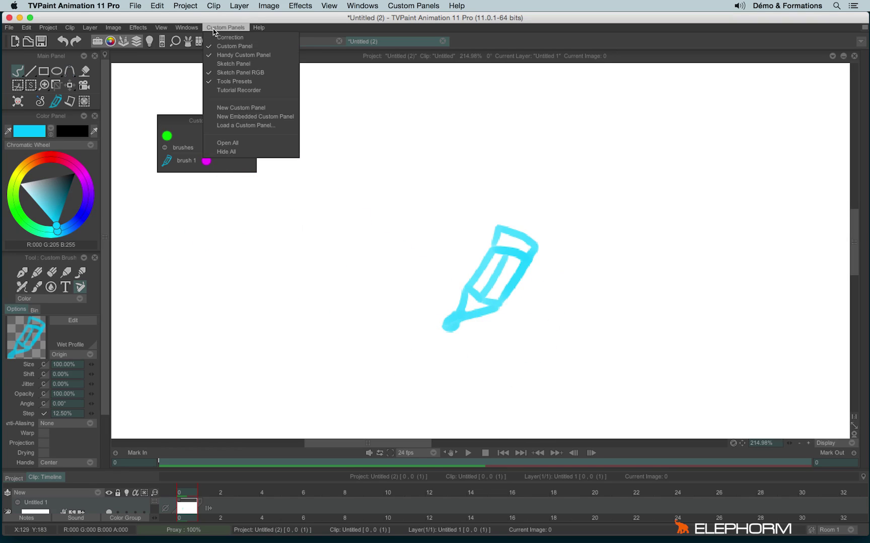
{"action": "left_click", "coordinate": [280, 127]}
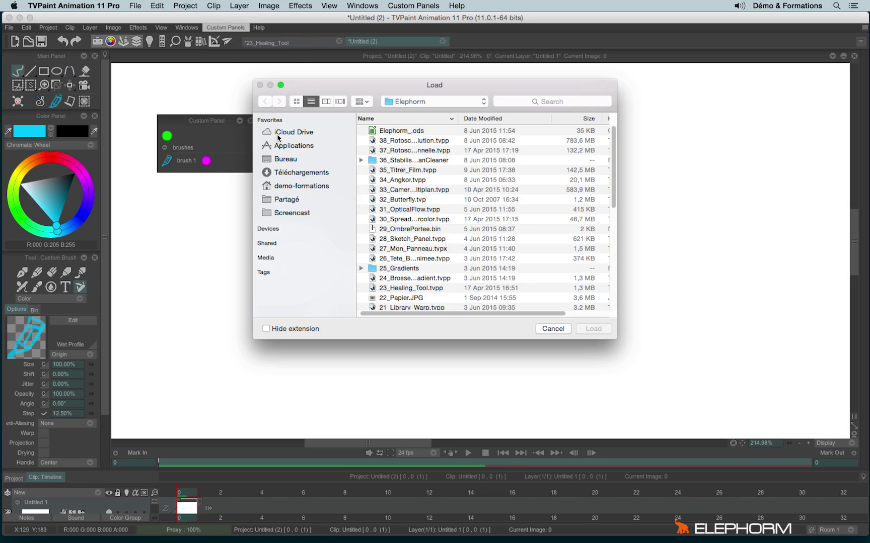
{"action": "left_click", "coordinate": [438, 254]}
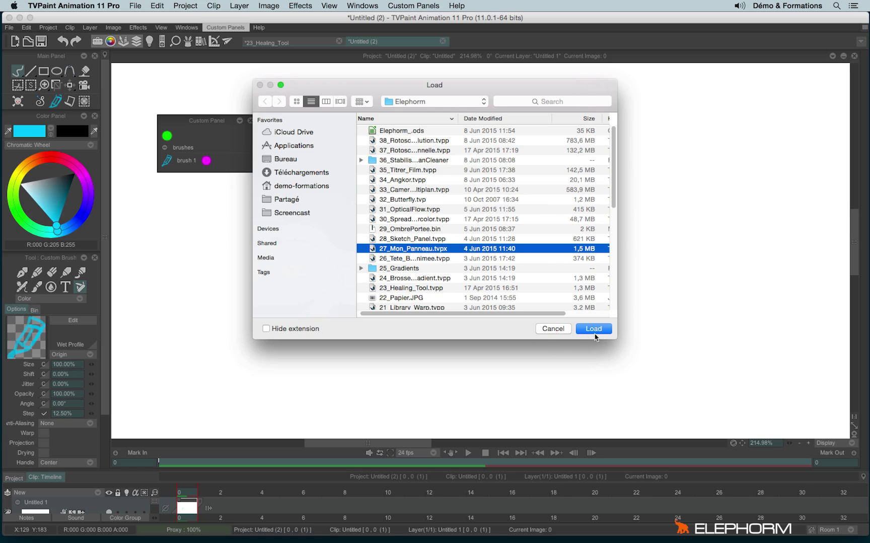
{"action": "left_click", "coordinate": [592, 330]}
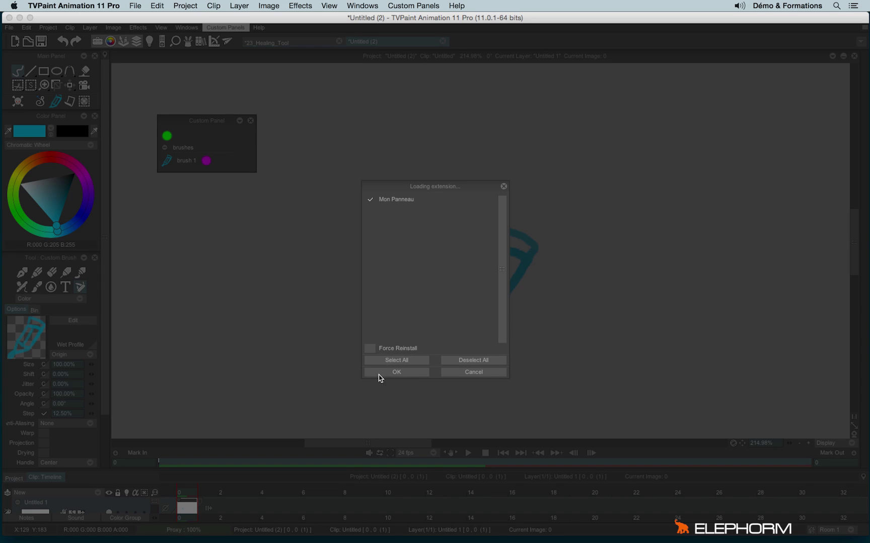
{"action": "left_click", "coordinate": [397, 373]}
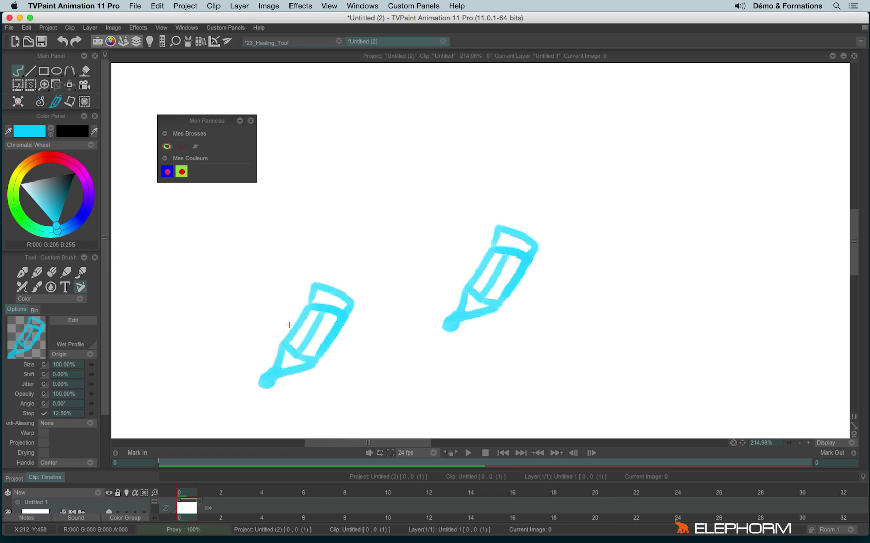
Dock Mon Panneau below the Custom Panel and paint a green and red stroke with the first Mes Brosses brush.
{"action": "left_click_drag", "start_coordinate": [201, 121], "coordinate": [196, 177]}
{"action": "left_click", "coordinate": [166, 204]}
{"action": "mouse_move", "coordinate": [392, 141]}
{"action": "left_mouse_down"}
{"action": "mouse_move", "coordinate": [377, 234]}
{"action": "mouse_move", "coordinate": [436, 230]}
{"action": "left_mouse_up"}
Paint a cyan stroke at lower left and dark foliage strokes across the lower canvas.
{"action": "left_click", "coordinate": [195, 204]}
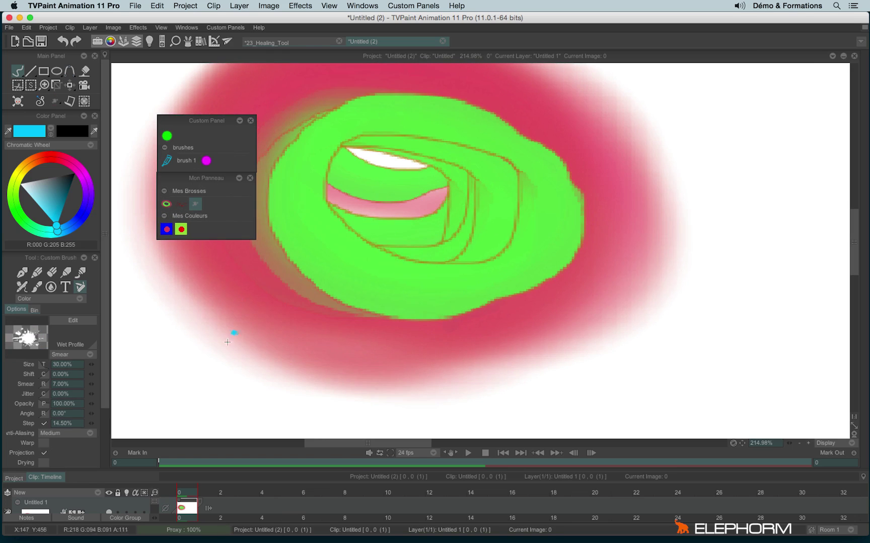
{"action": "mouse_move", "coordinate": [227, 341]}
{"action": "left_mouse_down"}
{"action": "mouse_move", "coordinate": [300, 328]}
{"action": "mouse_move", "coordinate": [408, 322]}
{"action": "mouse_move", "coordinate": [488, 372]}
{"action": "left_mouse_up"}
{"action": "left_click", "coordinate": [181, 204]}
{"action": "mouse_move", "coordinate": [277, 272]}
{"action": "left_mouse_down"}
{"action": "mouse_move", "coordinate": [266, 288]}
{"action": "mouse_move", "coordinate": [417, 292]}
{"action": "mouse_move", "coordinate": [347, 302]}
{"action": "mouse_move", "coordinate": [568, 297]}
{"action": "mouse_move", "coordinate": [597, 283]}
{"action": "mouse_move", "coordinate": [643, 127]}
{"action": "left_mouse_up"}
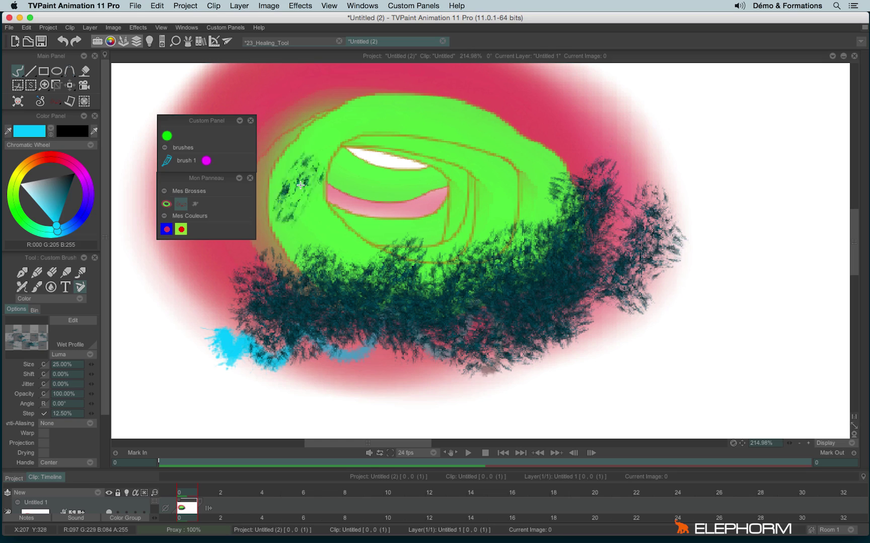
Open the Share Manager with Type set to Custom Panel, closing the Which one list without choosing.
{"action": "left_click", "coordinate": [226, 44]}
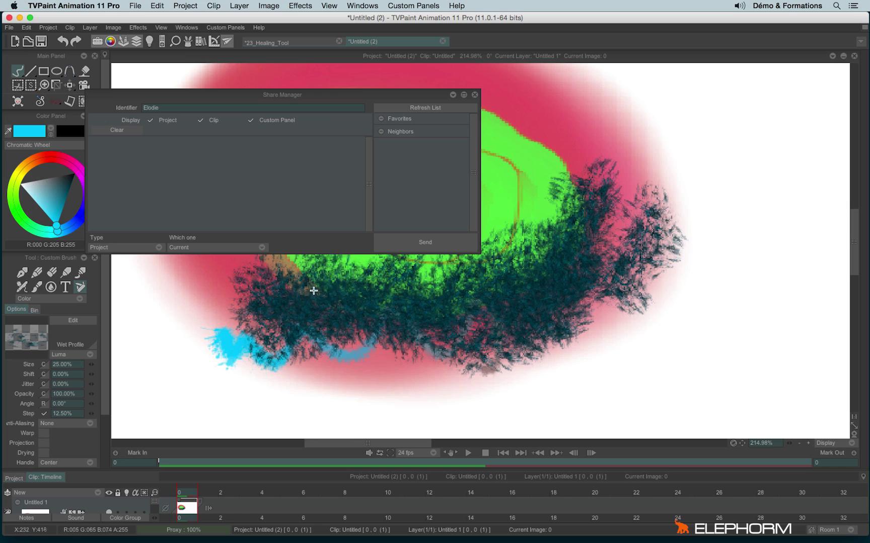
{"action": "left_click", "coordinate": [119, 248]}
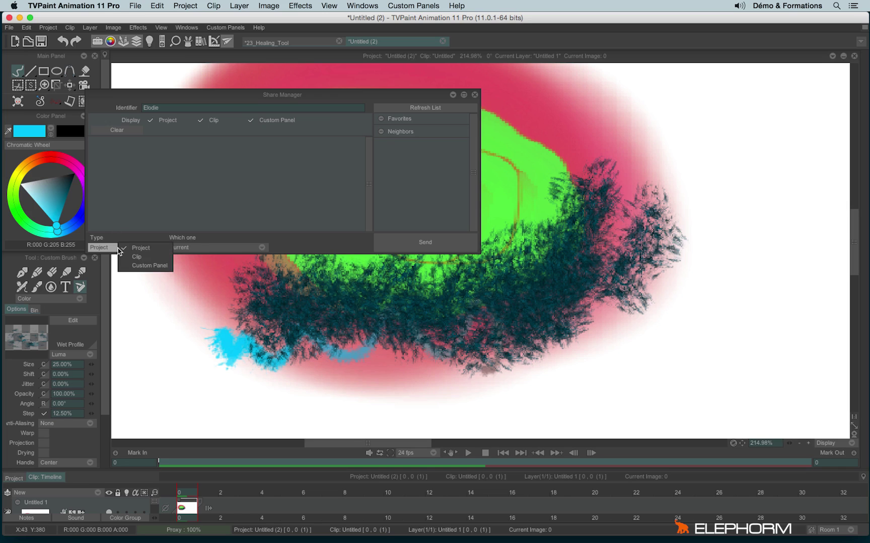
{"action": "left_click", "coordinate": [158, 265]}
{"action": "left_click", "coordinate": [180, 248]}
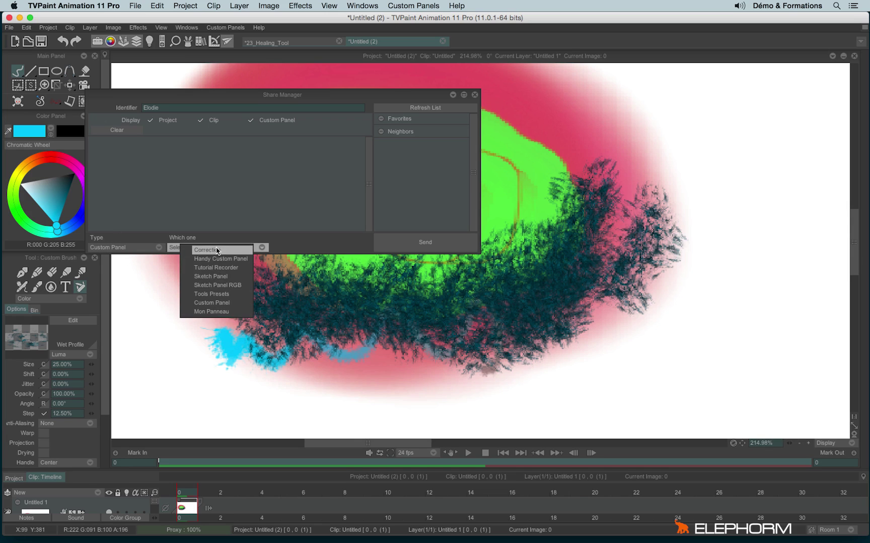
{"action": "left_click", "coordinate": [155, 279]}
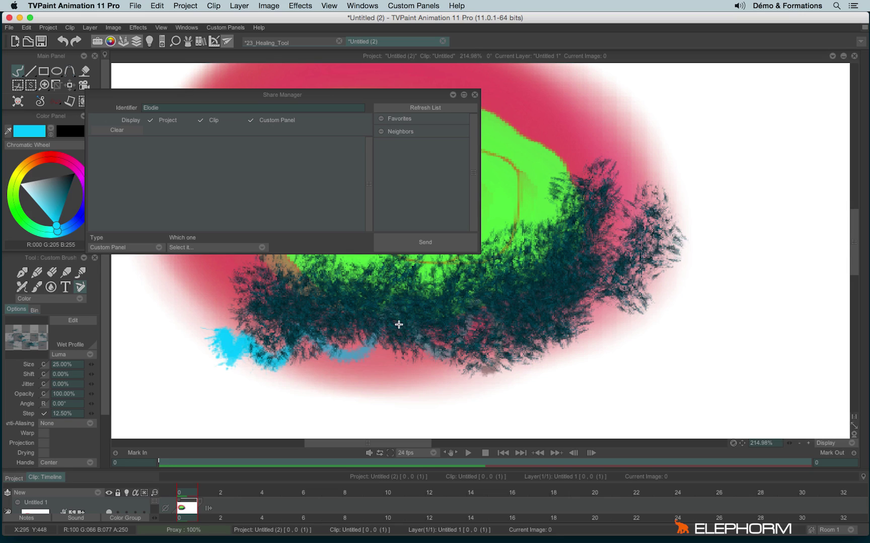
Close the Share Manager, then paint and undo a test stroke by the cyan patch.
{"action": "left_click", "coordinate": [474, 94]}
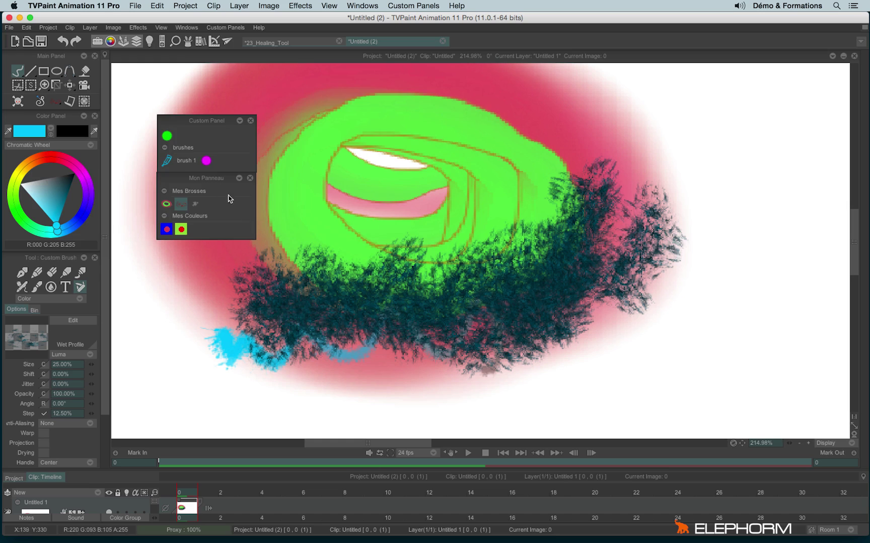
{"action": "mouse_move", "coordinate": [221, 342]}
{"action": "left_mouse_down"}
{"action": "mouse_move", "coordinate": [237, 365]}
{"action": "mouse_move", "coordinate": [233, 351]}
{"action": "left_mouse_up"}
{"action": "key", "text": "super+z"}
Embed the Custom Panel in the project via This Panel, then test and undo a dab.
{"action": "right_click", "coordinate": [223, 141]}
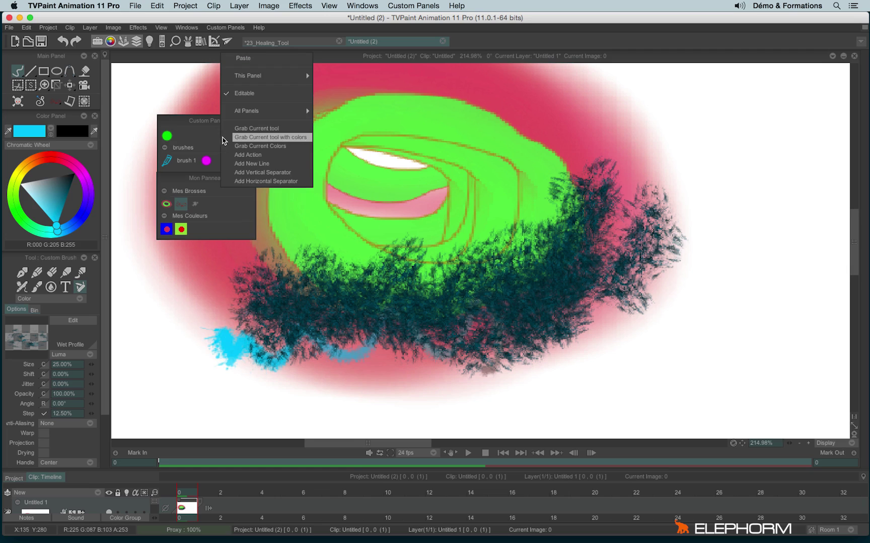
{"action": "mouse_move", "coordinate": [266, 76]}
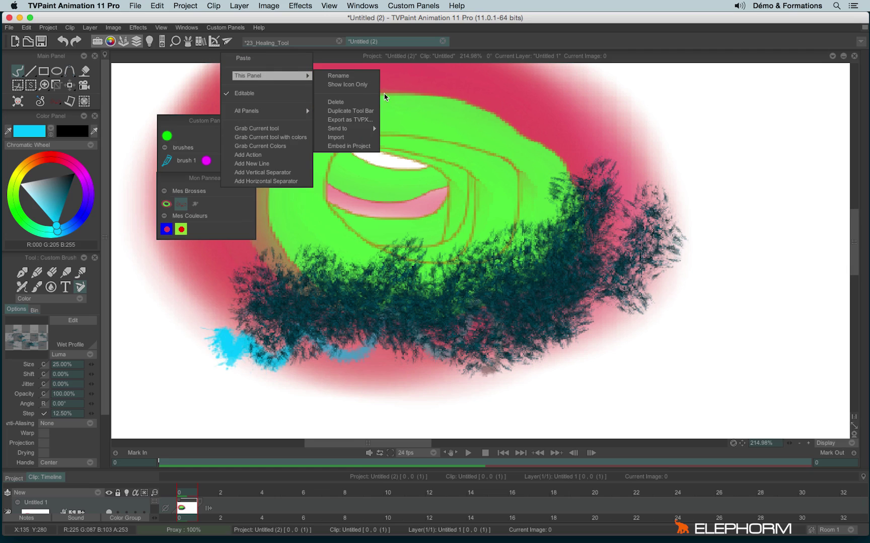
{"action": "left_click", "coordinate": [362, 147]}
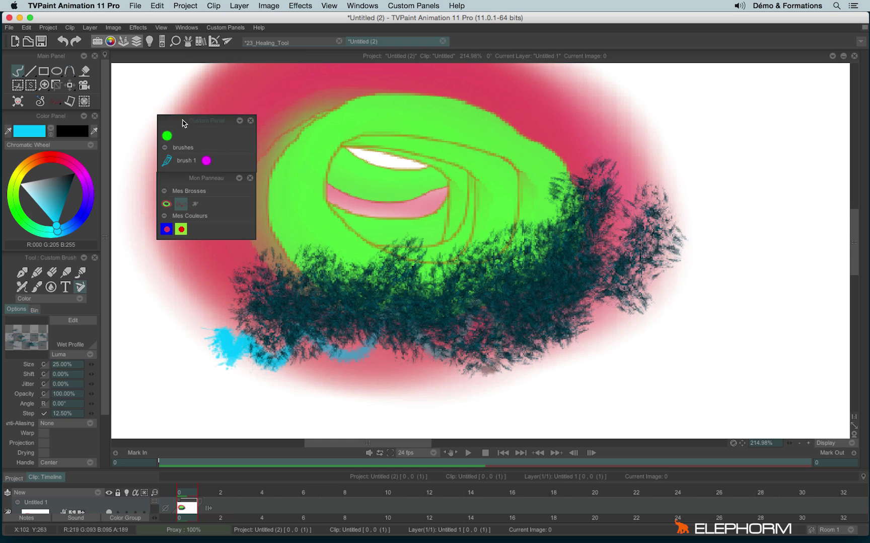
{"action": "left_click", "coordinate": [203, 109]}
{"action": "key", "text": "ctrl+z"}
{"action": "key", "text": "ctrl+y"}
{"action": "key", "text": "ctrl+z"}
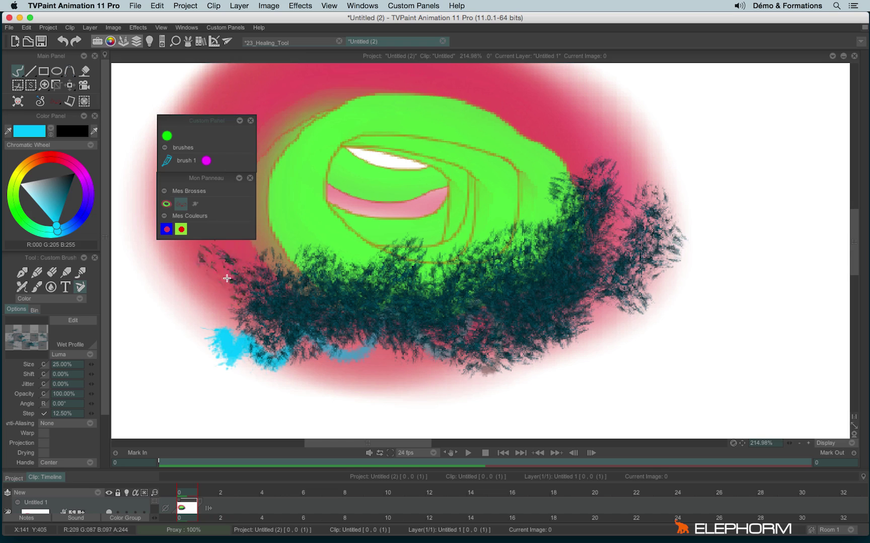
Switch between the 23_Healing_Tool and Untitled (2) projects to compare their panels.
{"action": "left_click", "coordinate": [282, 42]}
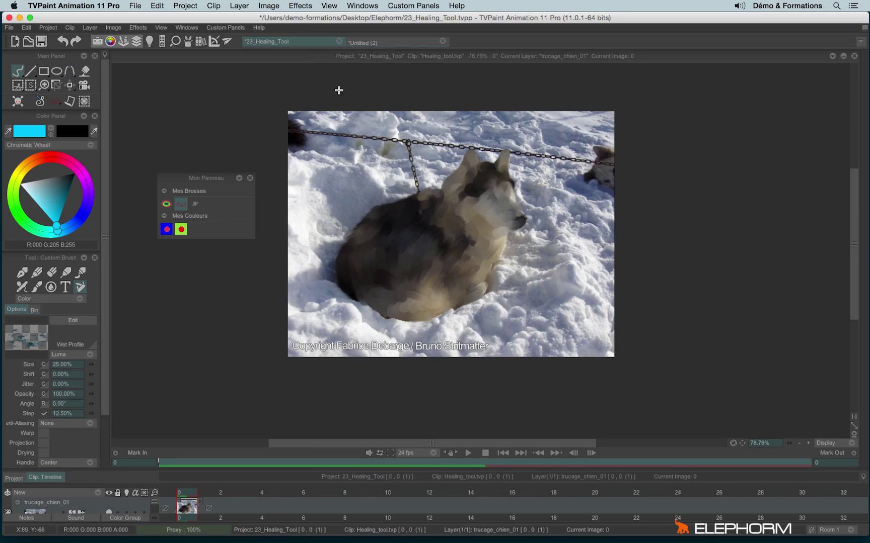
{"action": "left_click", "coordinate": [384, 42]}
{"action": "left_click", "coordinate": [325, 44]}
{"action": "left_click", "coordinate": [386, 42]}
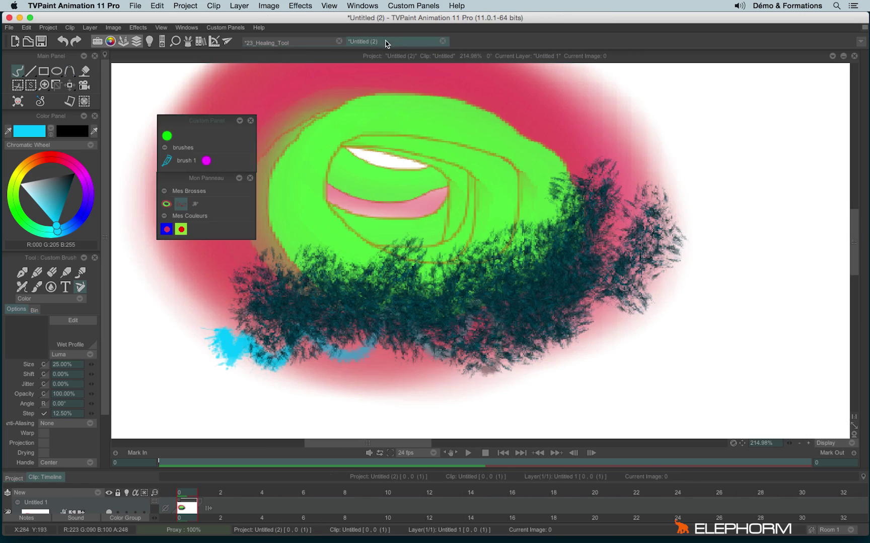
Return to Untitled (2) and stamp dark foliage into the green edge.
{"action": "left_click", "coordinate": [297, 44]}
{"action": "left_click", "coordinate": [378, 42]}
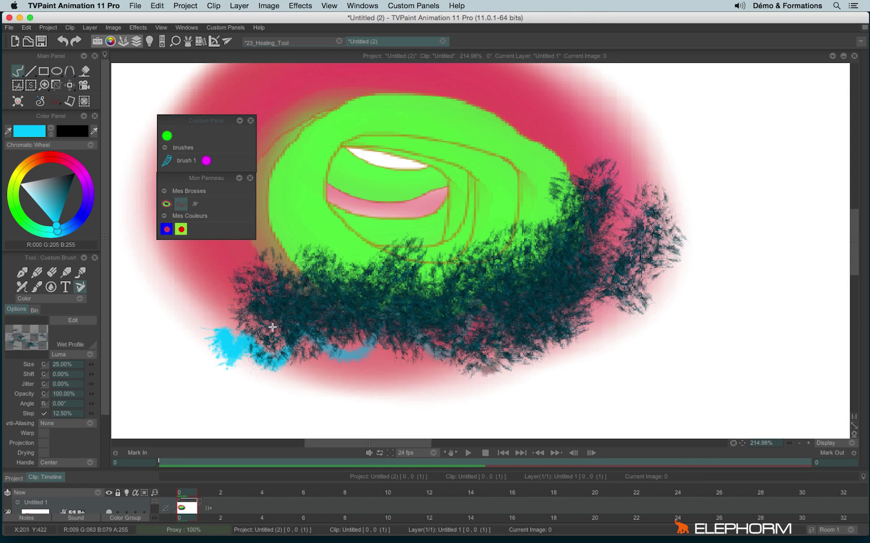
{"action": "left_click_drag", "start_coordinate": [311, 285], "coordinate": [308, 272]}
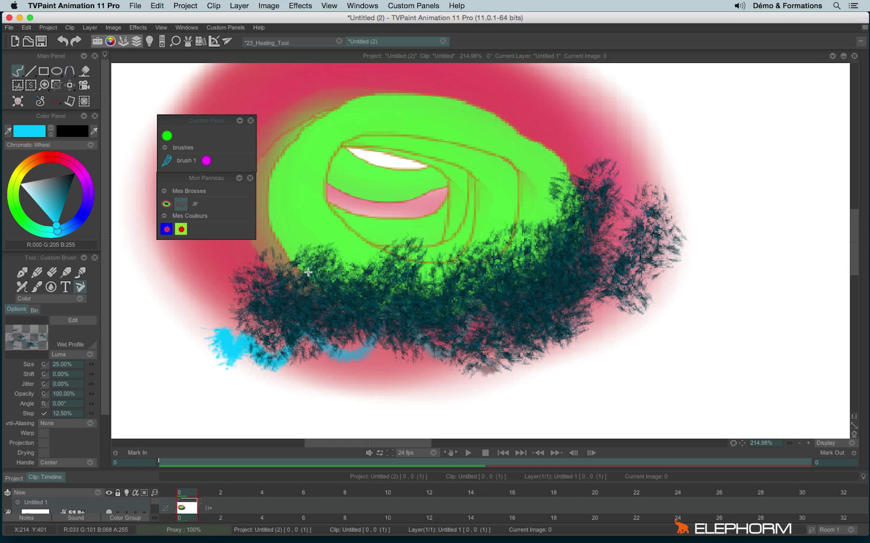